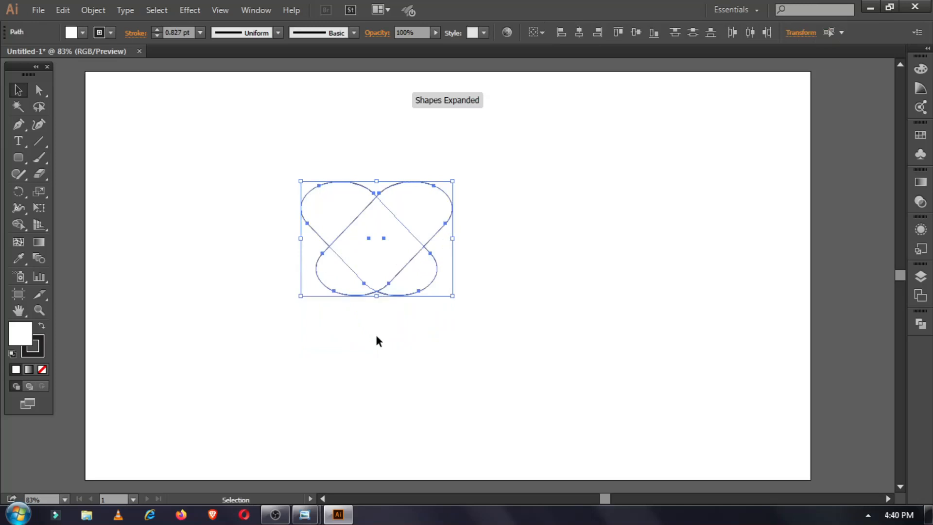
Divide the two rounded shapes, delete the bottom lobe, and unite the remaining pieces into one heart.
key("ctrl+a")
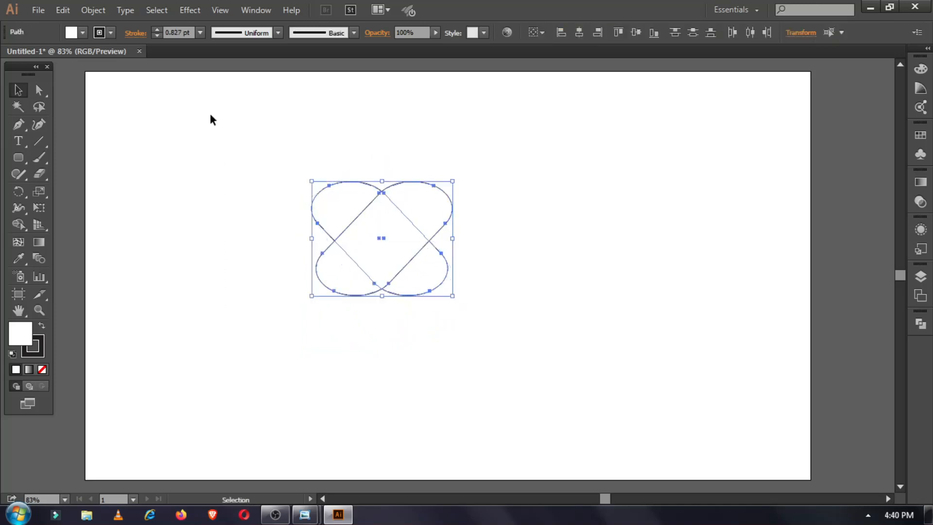
left_click(265, 7)
left_click(316, 455)
left_click(763, 376)
right_click(398, 258)
left_click(420, 336)
left_click_drag(324, 315, 332, 297)
left_click(396, 295)
key("Delete")
key("ctrl+a")
left_click(761, 343)
left_click(381, 325)
Enlarge the heart, narrow it from the left, and position it on the artboard.
key("ctrl+plus")
key("ctrl+plus")
key("ctrl+0")
left_click(396, 272)
left_click_drag(452, 319, 606, 438)
scroll(606, 438, "down", 3)
left_click_drag(337, 170, 300, 143)
left_click_drag(300, 259, 350, 259)
left_click_drag(482, 298, 405, 285)
left_click(920, 277)
key("ctrl+shift+a")
Add a new layer and start the ribbon path with curved Pen points across the heart's top.
left_click(865, 388)
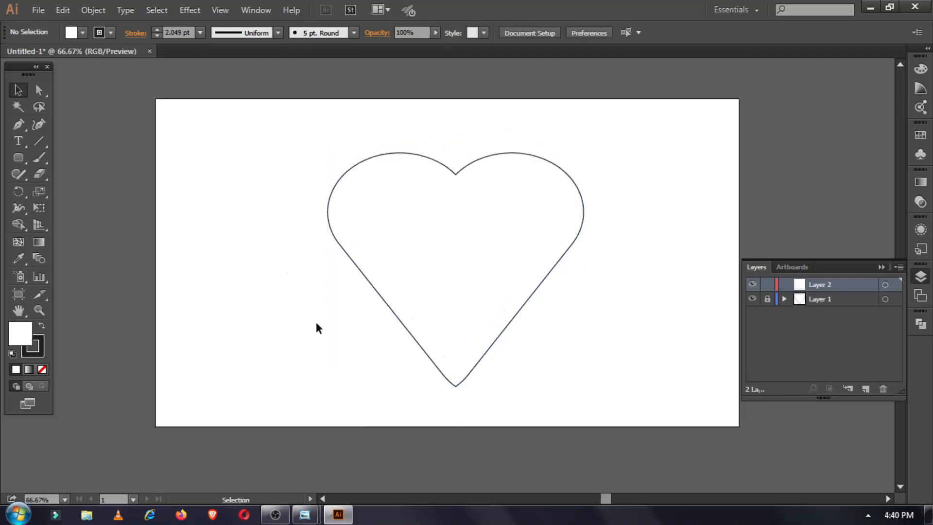
key("ctrl+plus")
key("ctrl+plus")
key("ctrl+plus")
key("p")
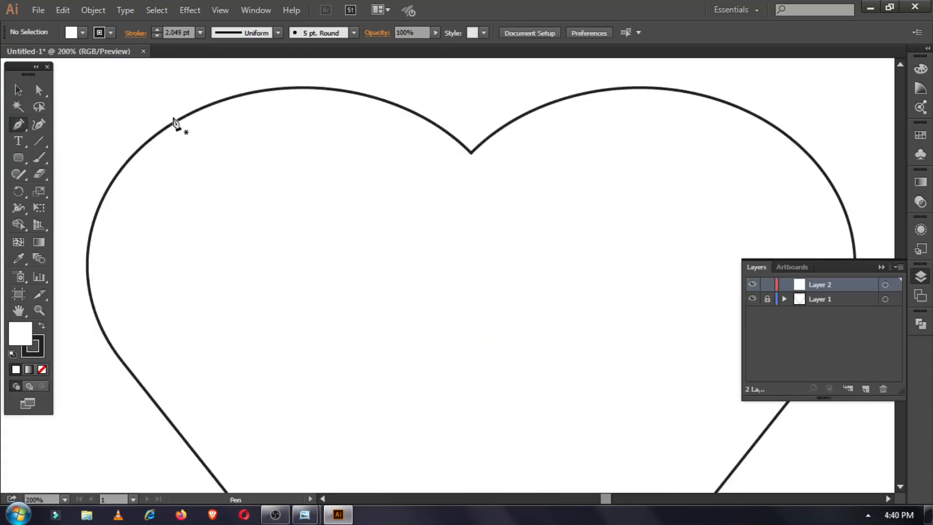
left_click(184, 116)
scroll(449, 204, "right", 2)
left_click_drag(372, 143, 557, 207)
left_click_drag(655, 90, 629, 72)
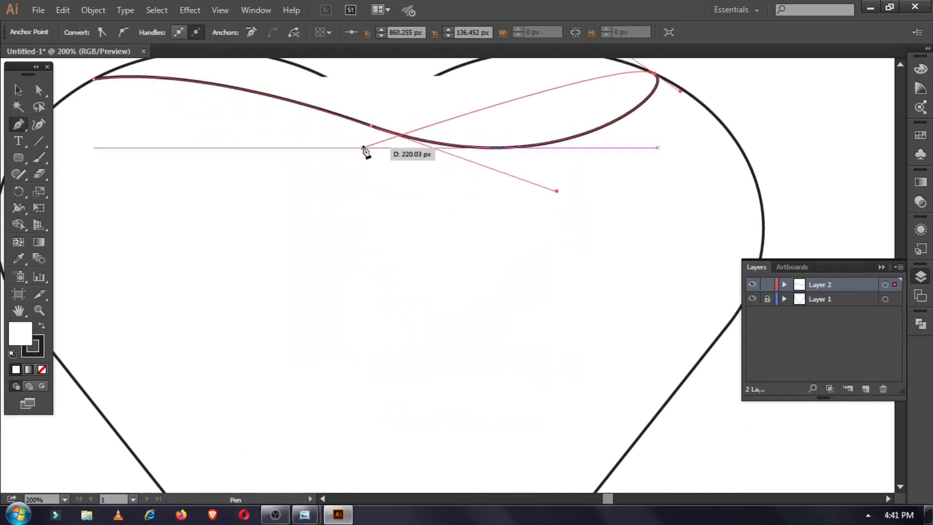
left_click_drag(179, 284, 164, 331)
scroll(315, 303, "left", 2)
key("ctrl+z")
key("ctrl+z")
key("ctrl+z")
Redraw the ribbon's curved points on the right side and sweep them back across the heart.
left_click_drag(865, 125, 873, 104)
left_click_drag(824, 84, 794, 78)
key("ctrl+z")
key("ctrl+z")
left_click_drag(846, 156, 871, 141)
left_click_drag(845, 101, 818, 92)
left_click_drag(553, 210, 412, 312)
scroll(275, 313, "down", 1)
left_click_drag(218, 320, 258, 340)
Extend the ribbon path with curved points through the lower right and middle of the heart.
left_click_drag(273, 259, 346, 259)
scroll(538, 354, "down", 2)
scroll(537, 354, "right", 5)
left_click_drag(658, 359, 743, 337)
key("ctrl+z")
left_click_drag(596, 352, 698, 316)
key("ctrl+z")
key("ctrl+z")
left_click_drag(579, 383, 586, 357)
left_click_drag(592, 325, 685, 311)
left_click_drag(490, 279, 330, 383)
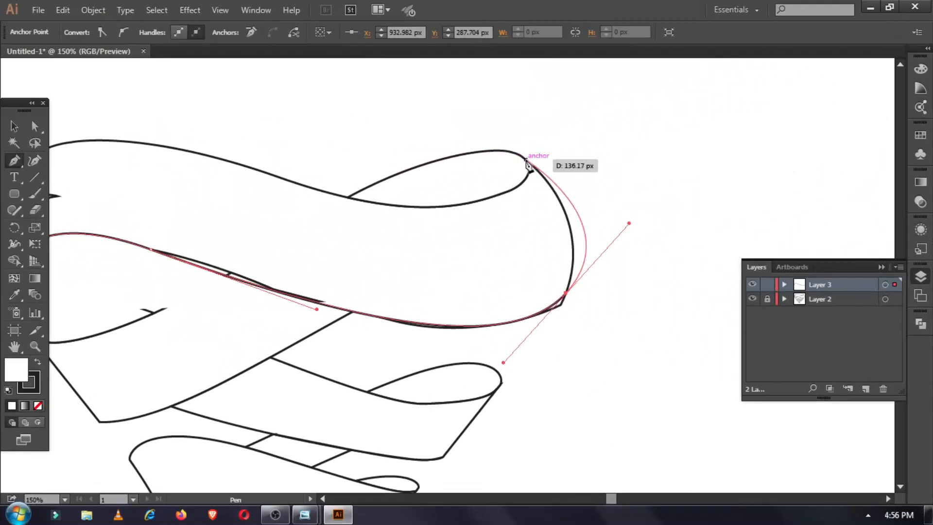
Close the ribbon path on its starting point, undoing the extra end path.
left_click_drag(526, 160, 368, 212)
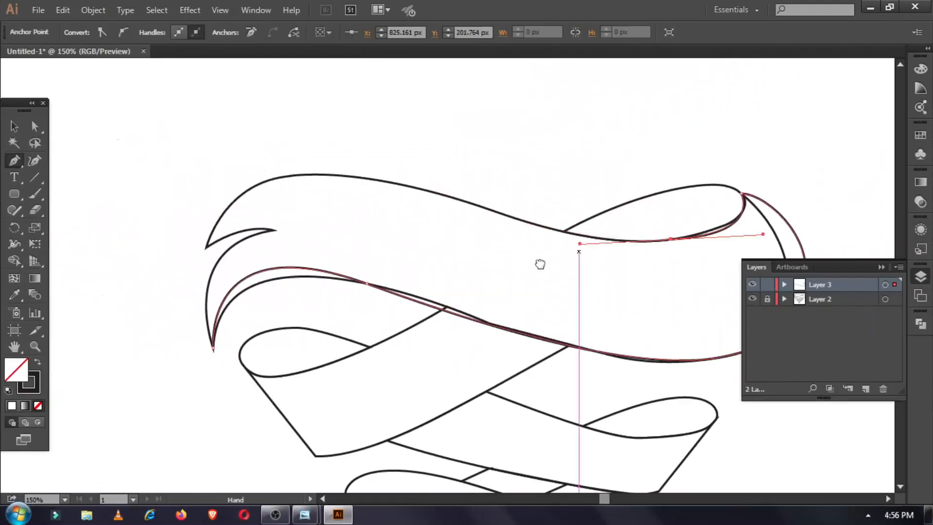
left_click_drag(314, 174, 198, 297)
key("ctrl+z")
key("ctrl+z")
Draw the top band with a spike and forked left end, then swap its fill and stroke.
left_click_drag(328, 173, 234, 173)
left_click_drag(203, 248, 203, 272)
left_click_drag(274, 223, 335, 224)
left_click_drag(216, 348, 258, 463)
left_click(12, 127)
key("shift+x")
key("ctrl+shift+a")
Fill the top ribbon band with red from the fill swatches.
left_click(82, 33)
left_click(48, 56)
left_click(248, 211)
left_click(82, 33)
left_click(47, 56)
left_click(109, 250)
Draw the second ribbon band below the top one with curved and corner points.
left_click_drag(143, 328, 88, 249)
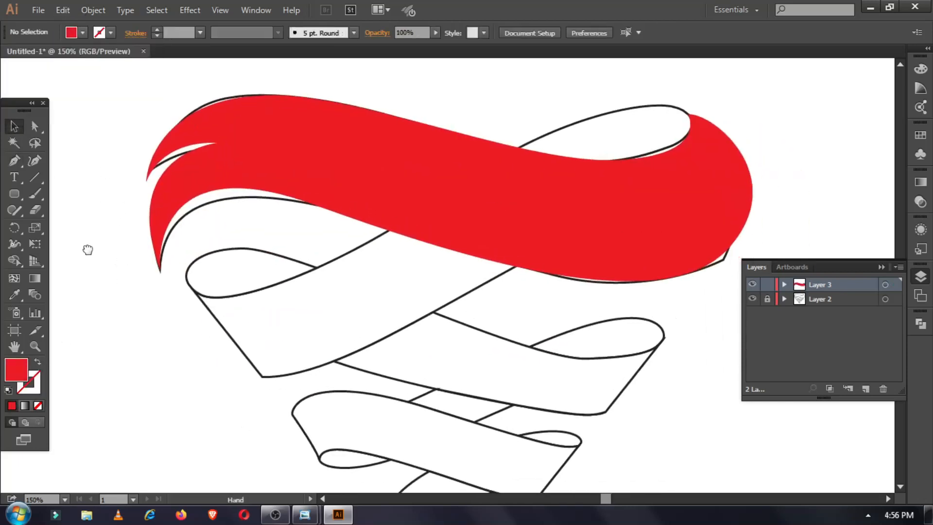
scroll(87, 249, "down", 1)
left_click(183, 251)
mouse_move(258, 217)
left_mouse_down()
mouse_move(345, 252)
mouse_move(342, 234)
left_mouse_up()
left_click_drag(593, 309, 676, 311)
left_click_drag(676, 290, 677, 294)
left_click(671, 289)
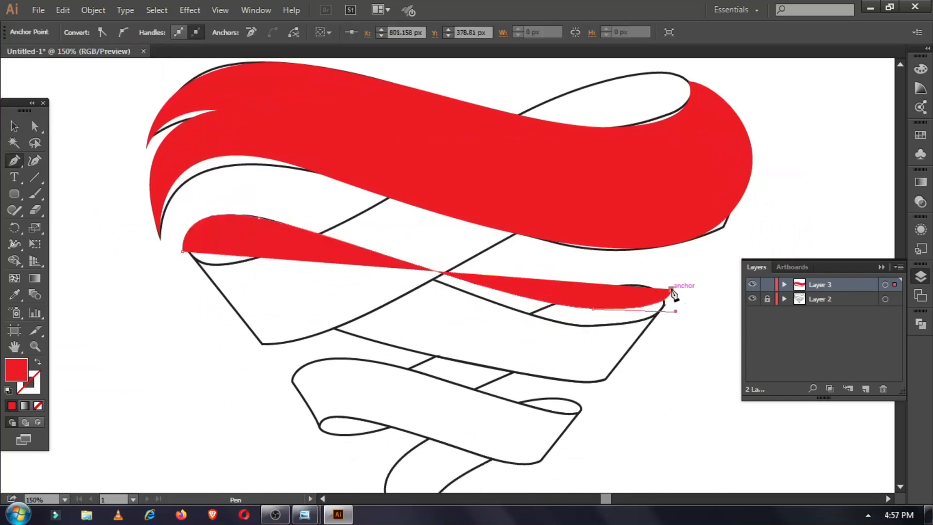
left_click_drag(524, 393, 525, 393)
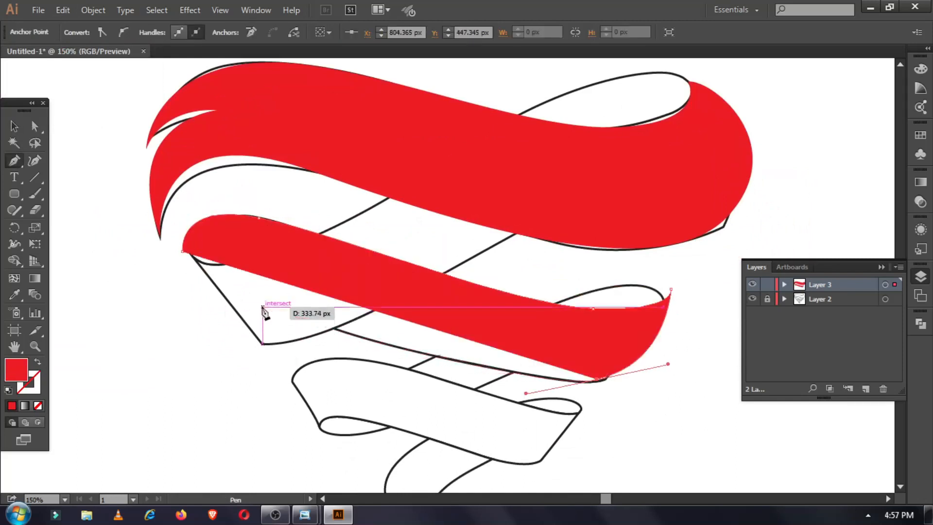
left_click_drag(262, 306, 223, 307)
left_click(226, 330)
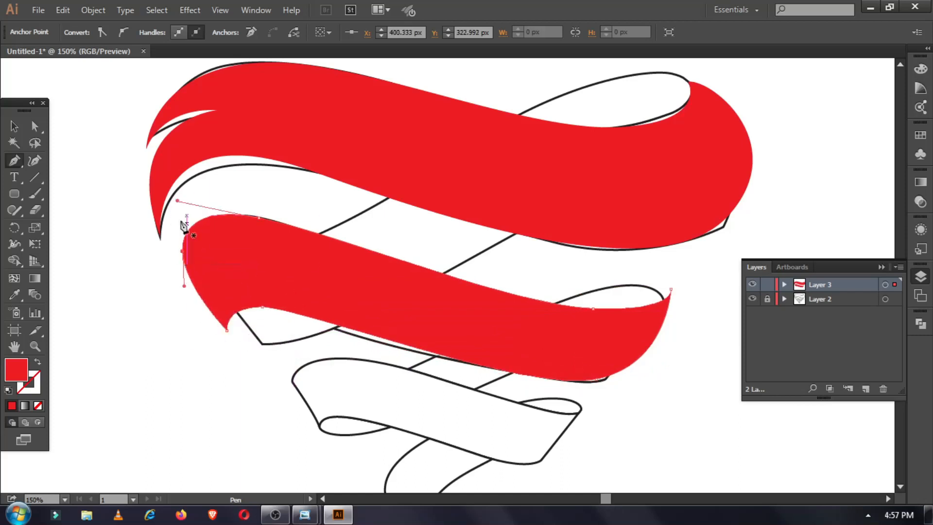
scroll(428, 369, "down", 3)
scroll(447, 369, "right", 1)
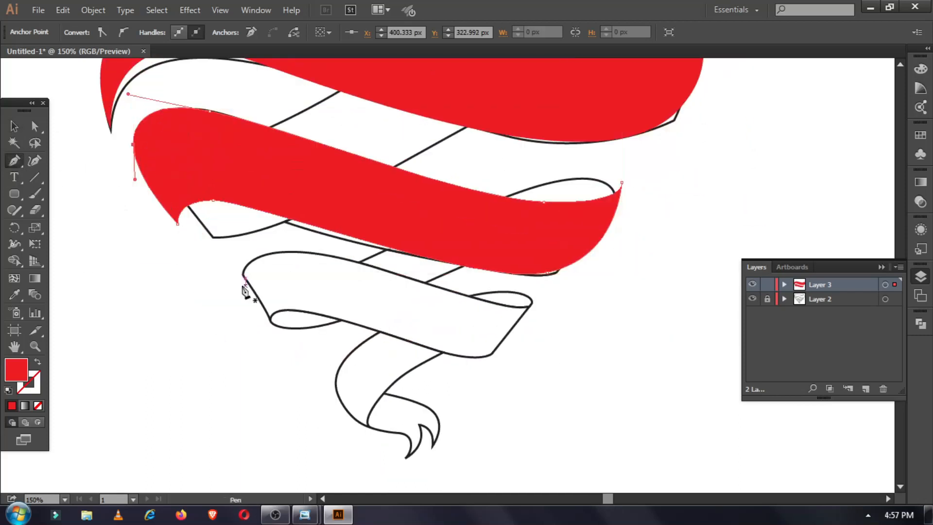
Draw the third ribbon band beneath it with a curved lower edge.
left_click(231, 280)
left_click(529, 320)
left_click_drag(469, 370, 421, 363)
left_click_drag(271, 318, 236, 307)
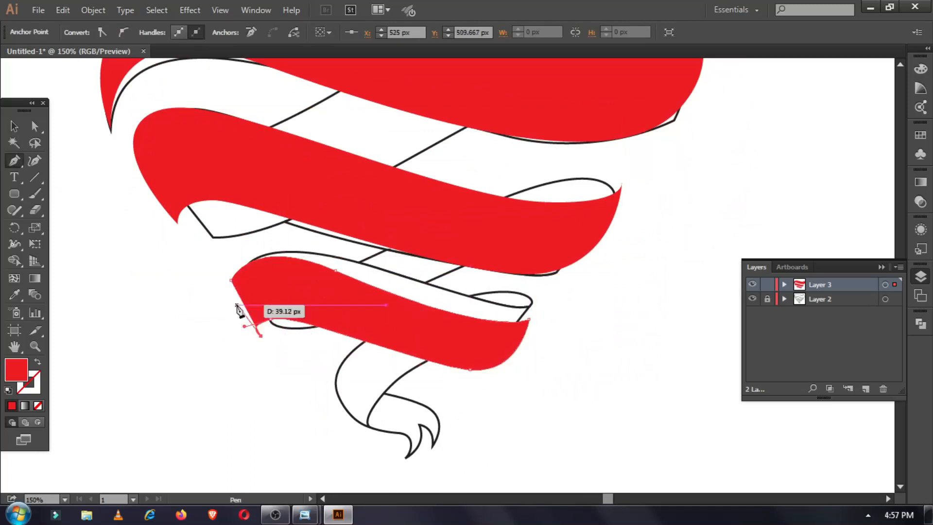
left_click(14, 126)
scroll(123, 239, "up", 3)
left_click(130, 104)
scroll(131, 104, "down", 1)
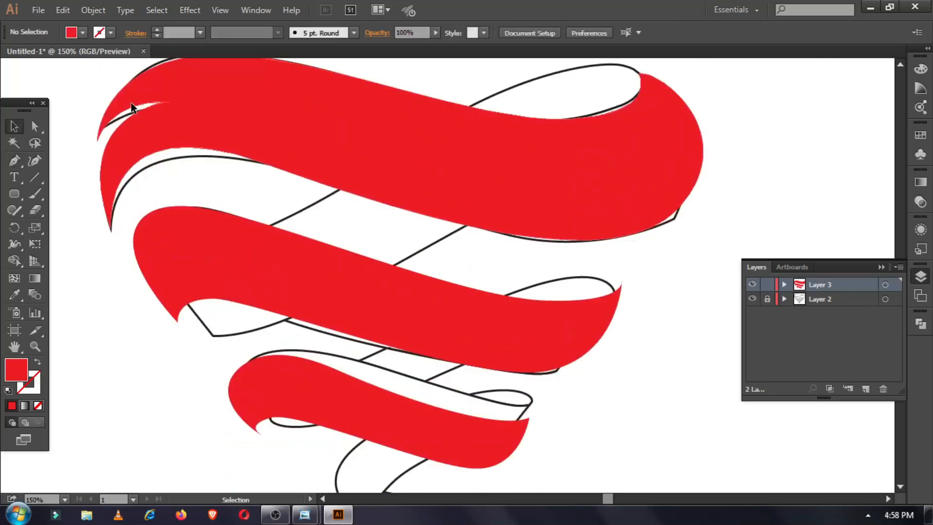
Draw the diagonal back strip across the heart from top right to lower left.
left_click(12, 162)
scroll(603, 126, "up", 1)
left_click(640, 106)
left_click_drag(423, 173, 294, 247)
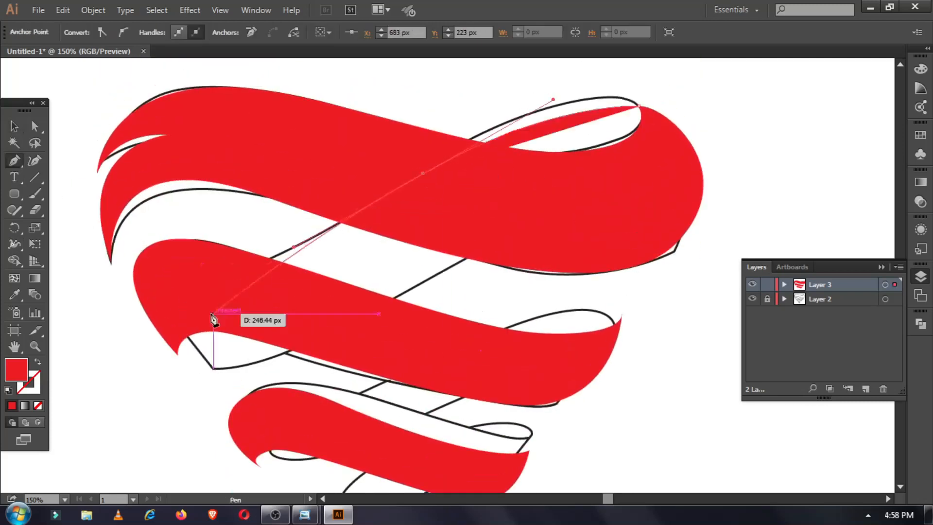
left_click(134, 280)
left_click(177, 355)
left_click_drag(306, 339, 404, 306)
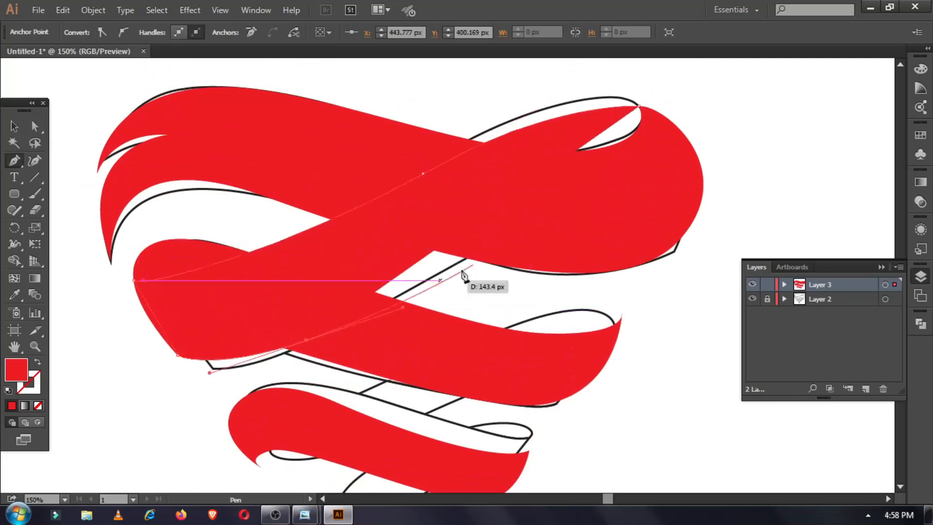
left_click_drag(675, 196, 776, 202)
Fill the back strip brown and bring up its stacking options to send it behind.
left_click(640, 107)
key("v")
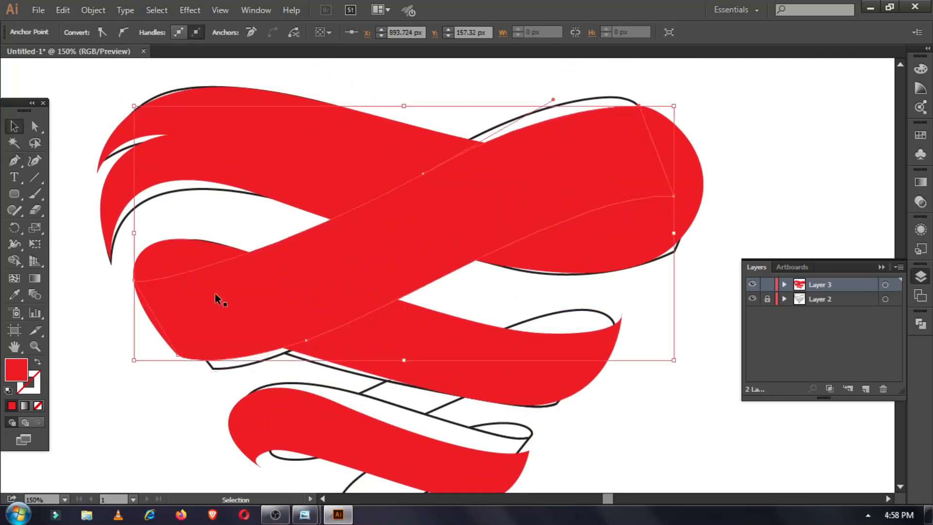
left_click(83, 31)
left_click(96, 74)
right_click(330, 264)
Send the first brown strip behind the red bands.
mouse_move(408, 200)
left_click(531, 249)
left_click(792, 165)
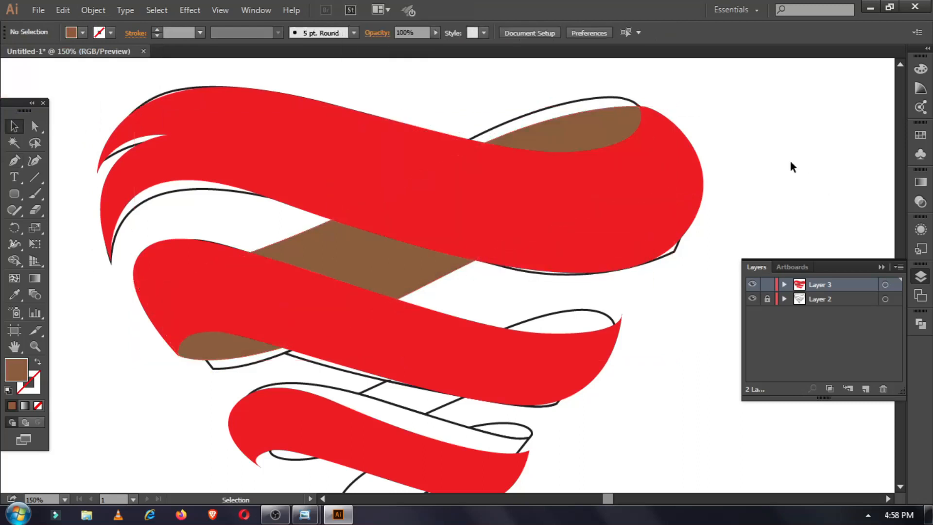
scroll(223, 286, "down", 3)
Pen-draw a second brown strip from the middle band's end down to the lowest band.
left_click(14, 161)
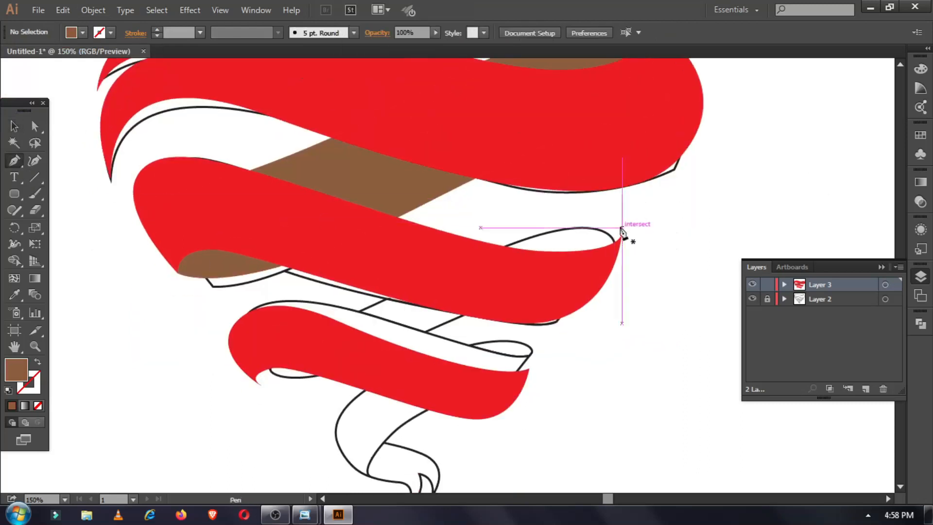
left_click(622, 231)
left_click_drag(301, 340, 302, 341)
left_click(231, 331)
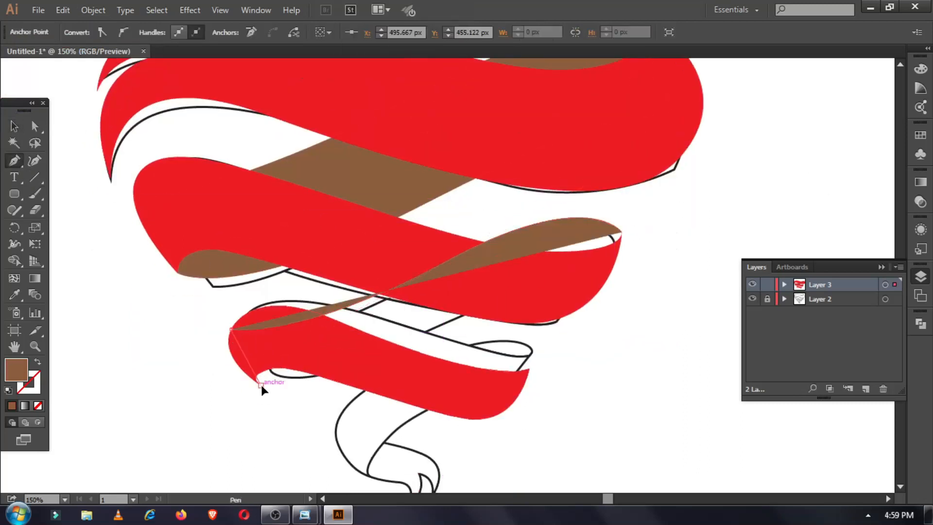
left_click_drag(264, 386, 266, 391)
left_click(454, 320)
left_click_drag(583, 277, 605, 278)
left_click_drag(624, 216, 624, 214)
left_click(13, 127)
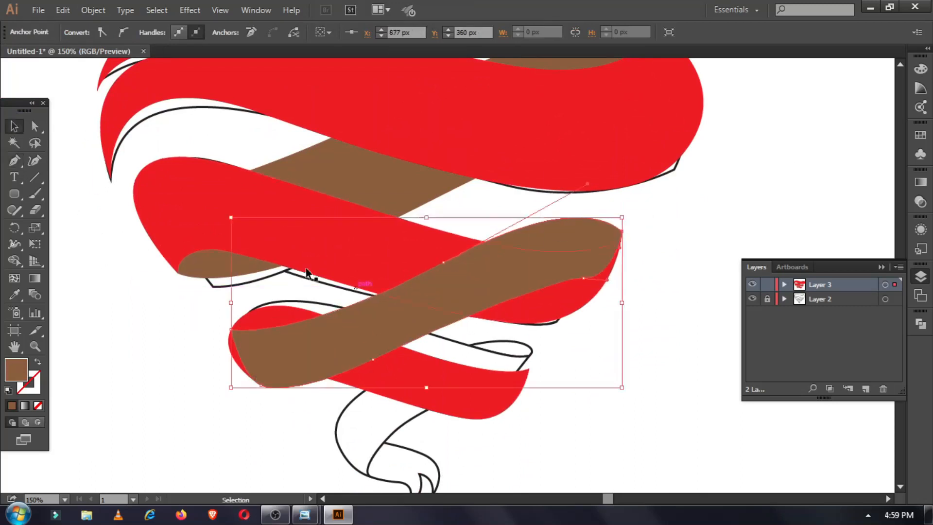
Send the second brown strip behind the red bands.
right_click(394, 293)
mouse_move(452, 236)
left_click(637, 281)
left_click(642, 284)
scroll(638, 281, "down", 4)
Pen-draw the curved forked tail at the bottom of the ribbon.
left_click(15, 166)
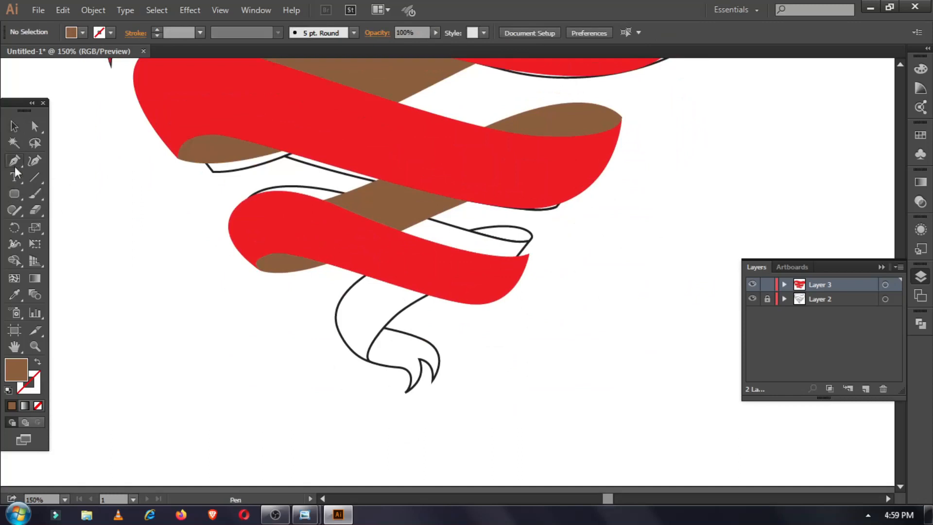
left_click(426, 396)
left_click_drag(456, 343, 474, 366)
left_click_drag(358, 307, 291, 307)
scroll(338, 347, "down", 1)
left_click_drag(389, 350, 355, 379)
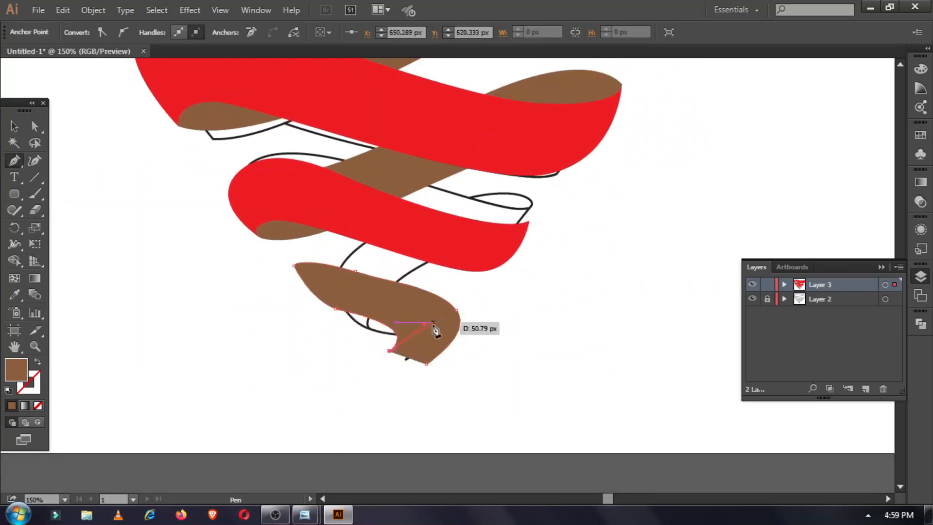
left_click_drag(438, 335, 436, 333)
Recolour the forked tail red by sampling a red band with the Eyedropper.
left_click(13, 127)
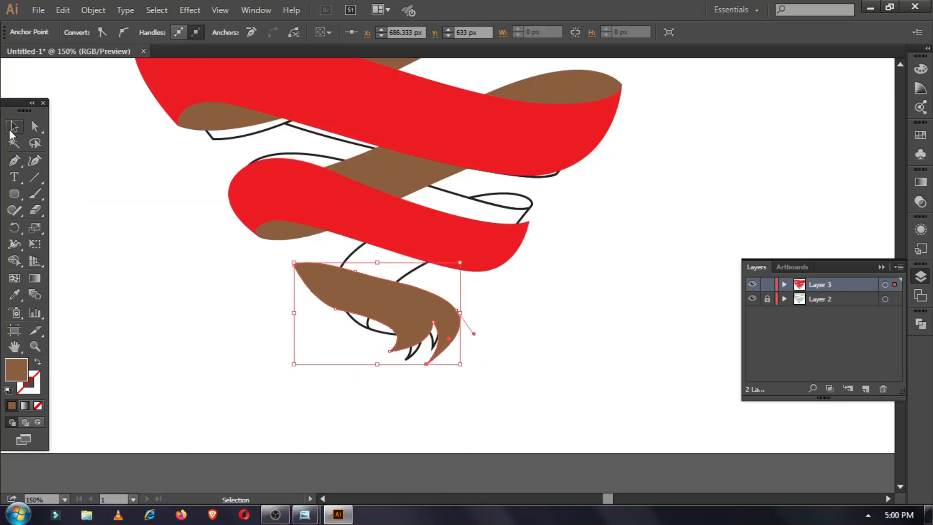
left_click(15, 294)
left_click(247, 199)
left_click(15, 161)
Draw a strip behind the lowest band and tail, sampled brown with the Eyedropper.
left_click(529, 221)
left_click_drag(477, 210, 417, 216)
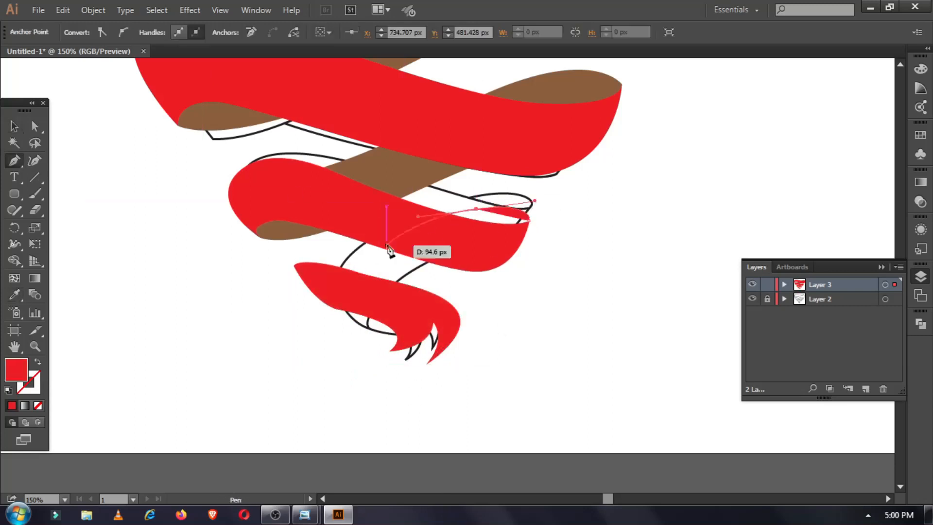
left_click_drag(330, 276, 314, 278)
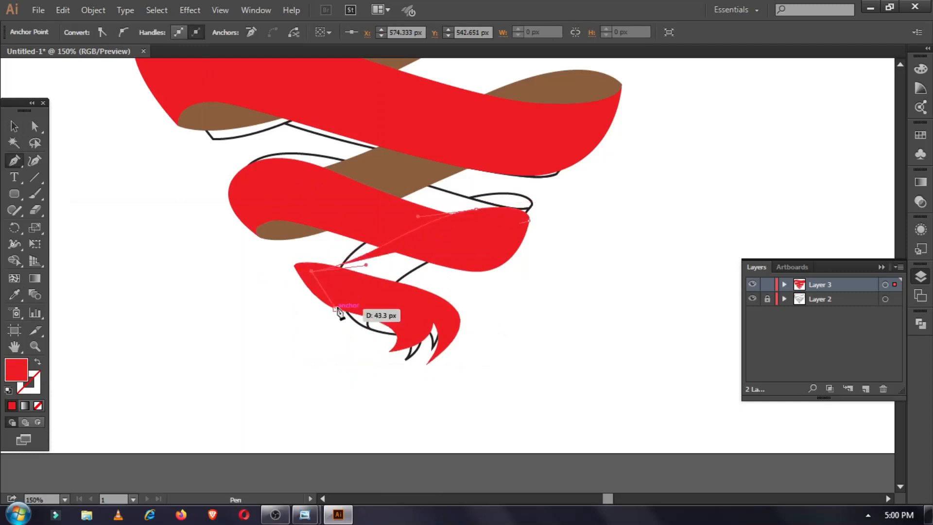
left_click(335, 308)
left_click_drag(397, 283, 415, 279)
left_click(491, 249)
left_click(529, 220)
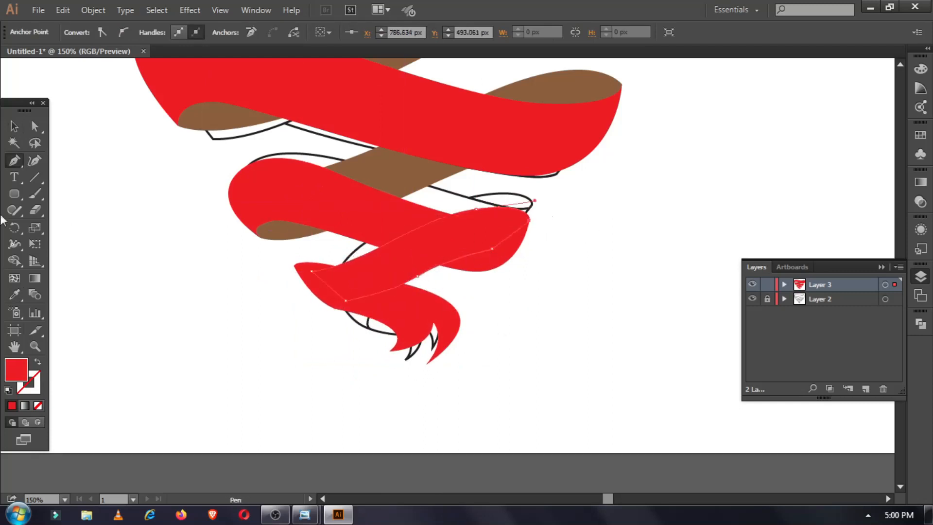
left_click(14, 294)
left_click(290, 232)
left_click(14, 126)
Send the new brown strip behind the red bands.
right_click(430, 247)
mouse_move(487, 444)
left_click(600, 489)
left_click(569, 380)
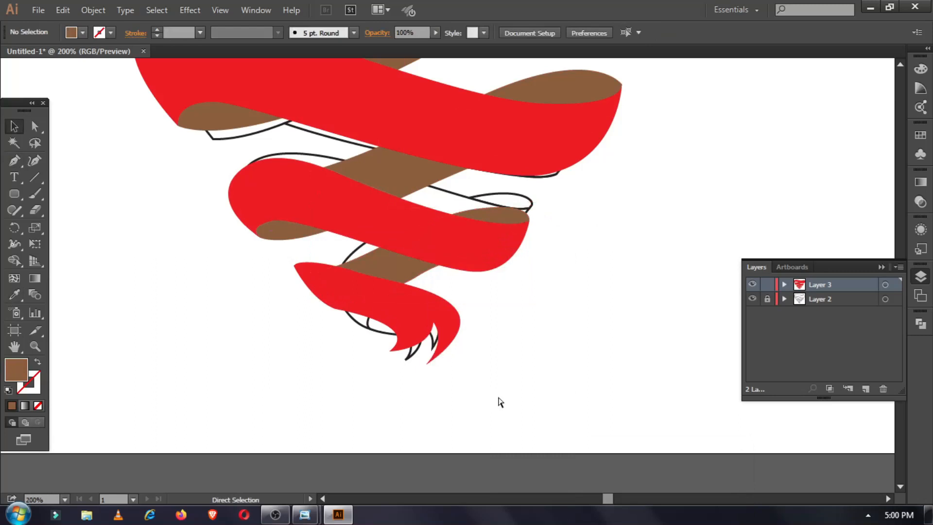
Zoom in to 300% and start a new path at the lower band's tip.
key("ctrl+plus")
key("ctrl+plus")
scroll(298, 333, "up", 1)
left_click_drag(304, 326, 339, 326)
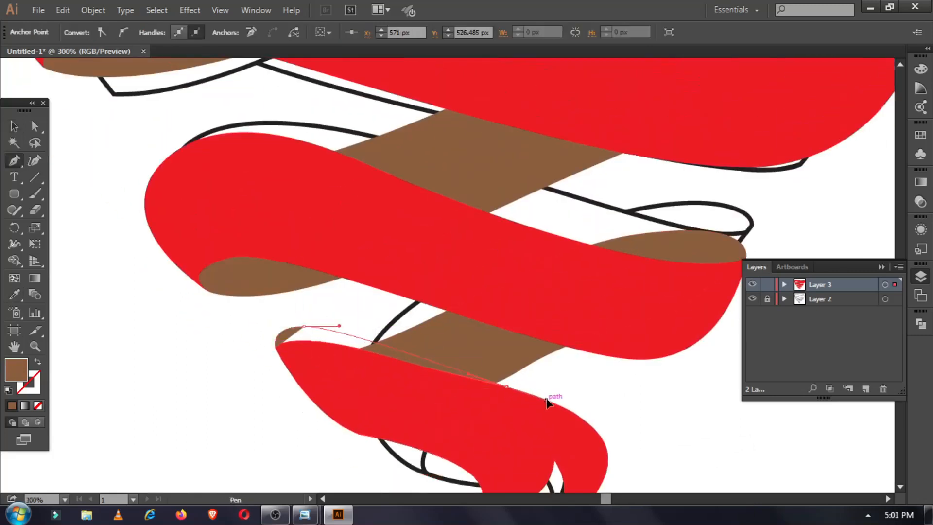
Finish the new shape and unite it with the red ribbon end in Pathfinder.
left_click(546, 400)
left_click(496, 437)
left_click_drag(275, 347, 272, 355)
left_click(11, 127)
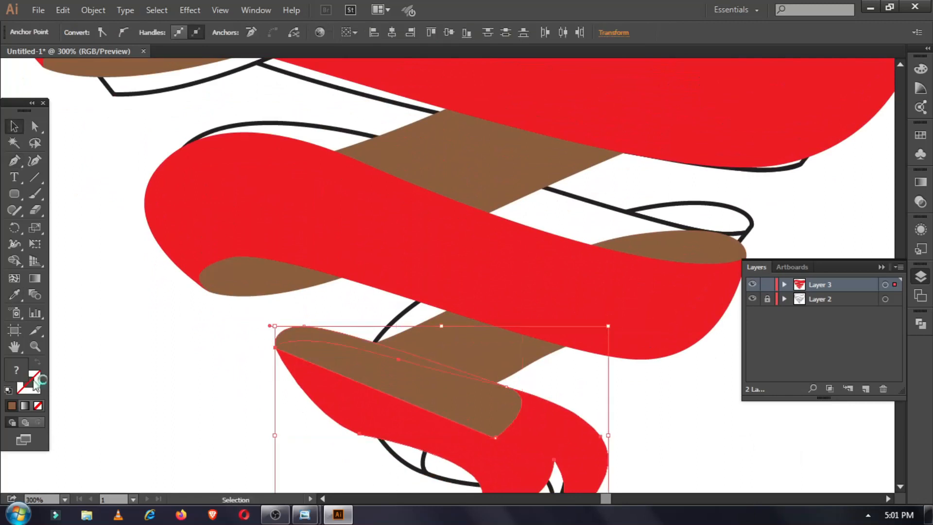
left_click(920, 323)
left_click(761, 343)
left_click(162, 334)
Delete the old lower red flap.
scroll(162, 333, "down", 2)
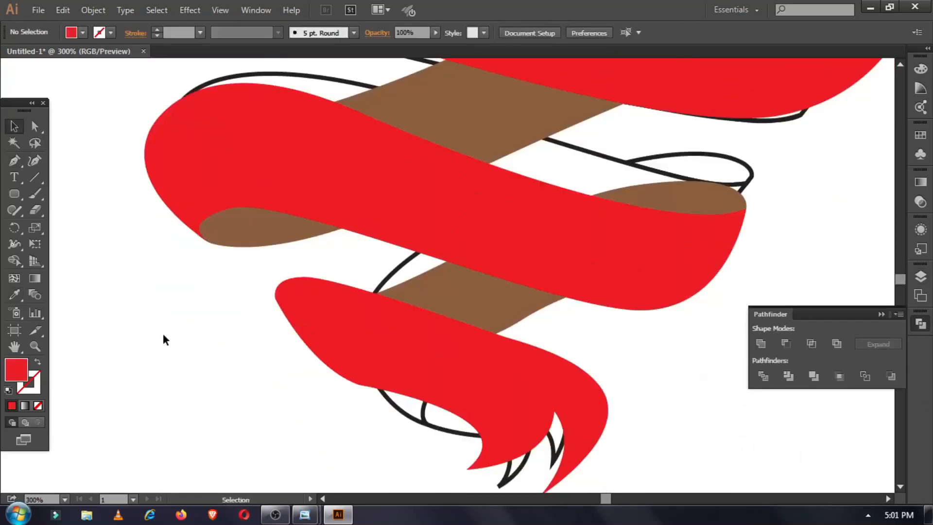
left_click(473, 393)
key("Delete")
Pen-draw a new curved flap and fill it brown with the Eyedropper.
left_click(14, 160)
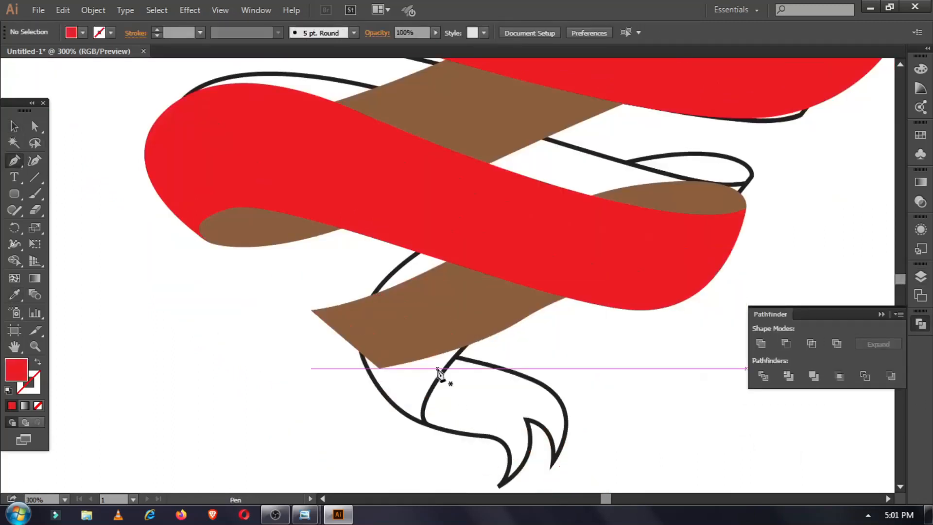
left_click(513, 326)
left_click_drag(389, 378, 310, 357)
left_click(311, 310)
left_click(511, 325)
left_click(14, 294)
left_click(226, 212)
Select the new flap with the right brown flap, then begin a path at its corner.
key("v")
left_click(680, 204, "shift")
left_click(603, 338)
left_click(14, 160)
left_click(311, 310)
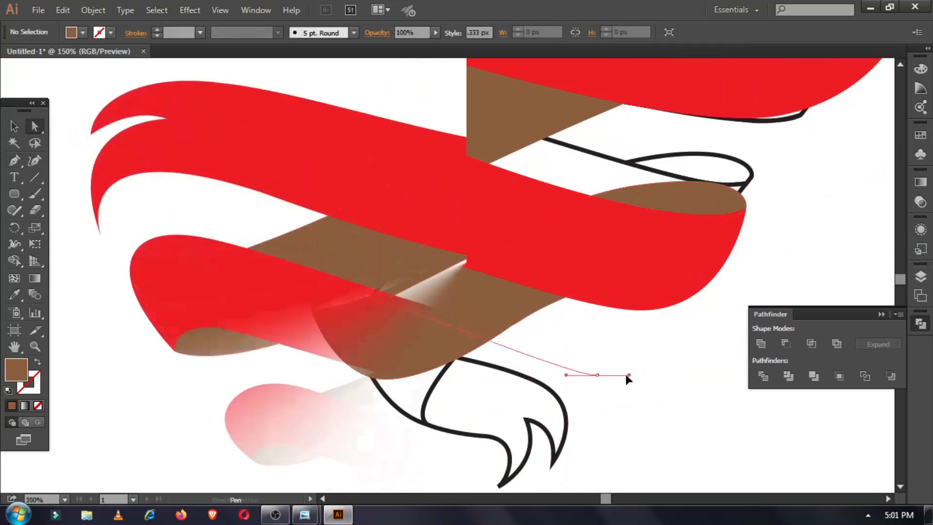
Give the upper strip a gradient with dark brown ends and a light tan middle stop.
double_click(881, 278)
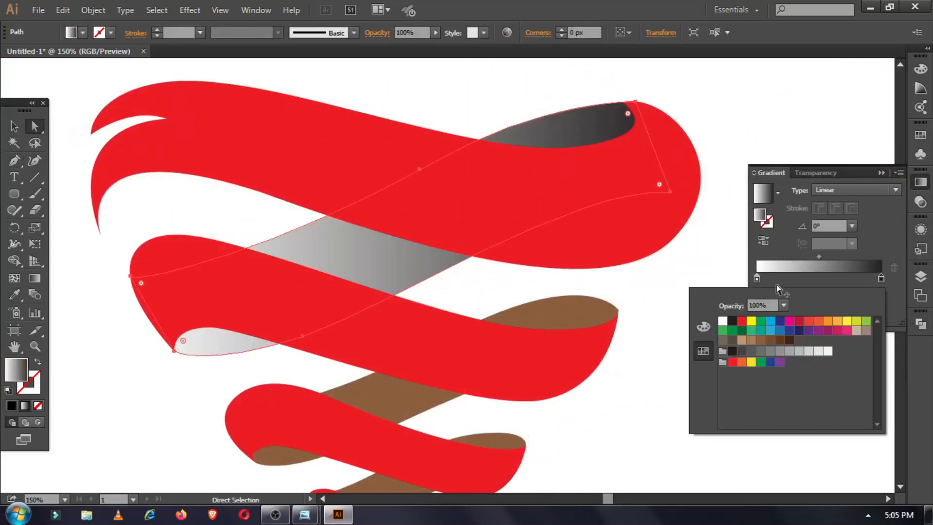
left_click(821, 278)
double_click(758, 279)
left_click(790, 340)
double_click(881, 279)
left_click(789, 340)
double_click(822, 277)
left_click(742, 340)
left_click_drag(851, 256, 795, 256)
scroll(606, 320, "down", 2)
Give the middle strip a dark green gradient, right stop G 179, light green middle.
left_click(547, 289)
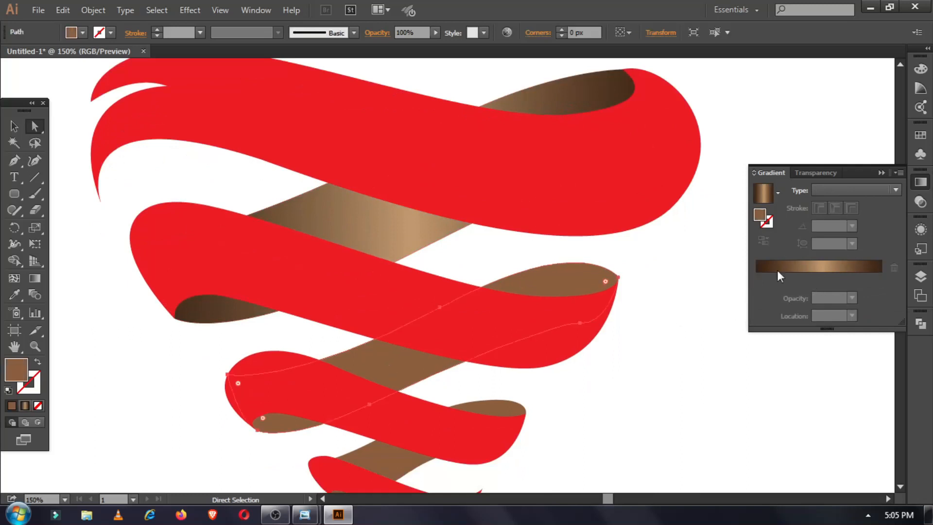
double_click(757, 279)
left_click(742, 332)
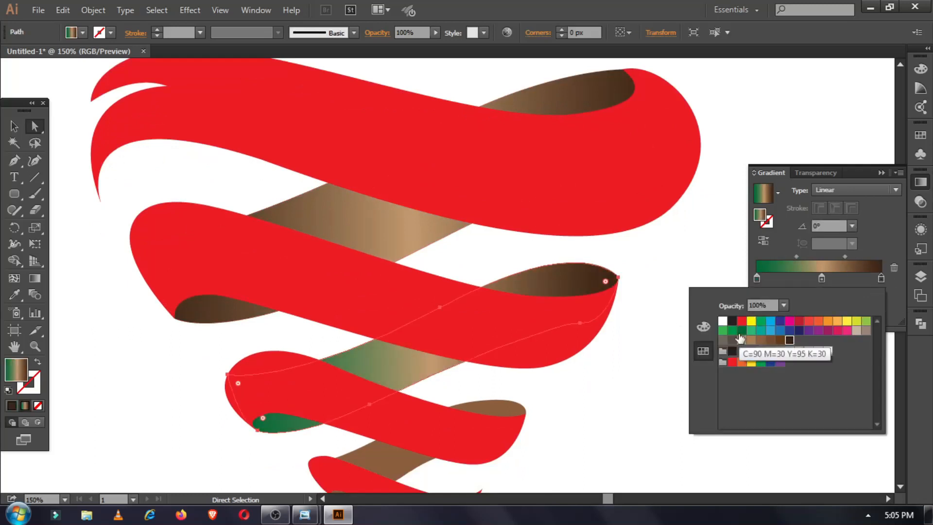
left_click(741, 332)
left_click(709, 328)
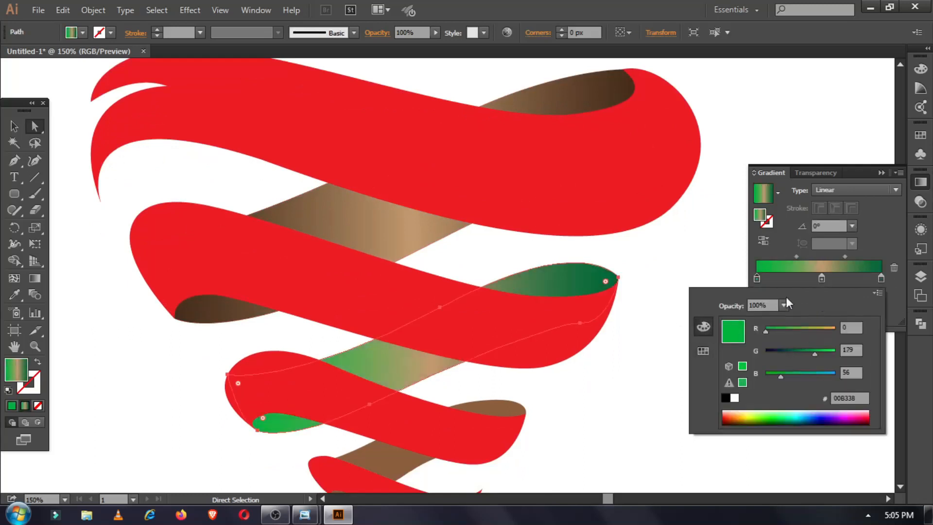
double_click(881, 279)
left_click(851, 350)
type("179")
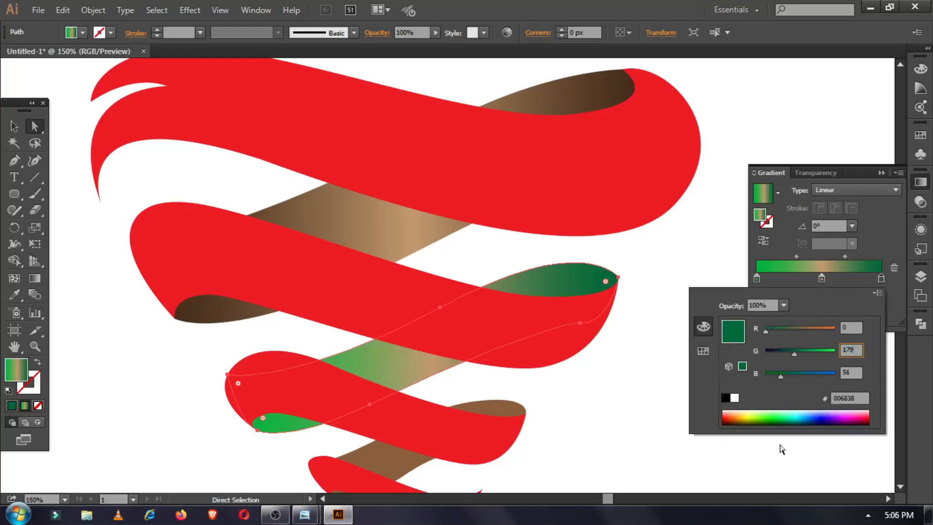
key("Return")
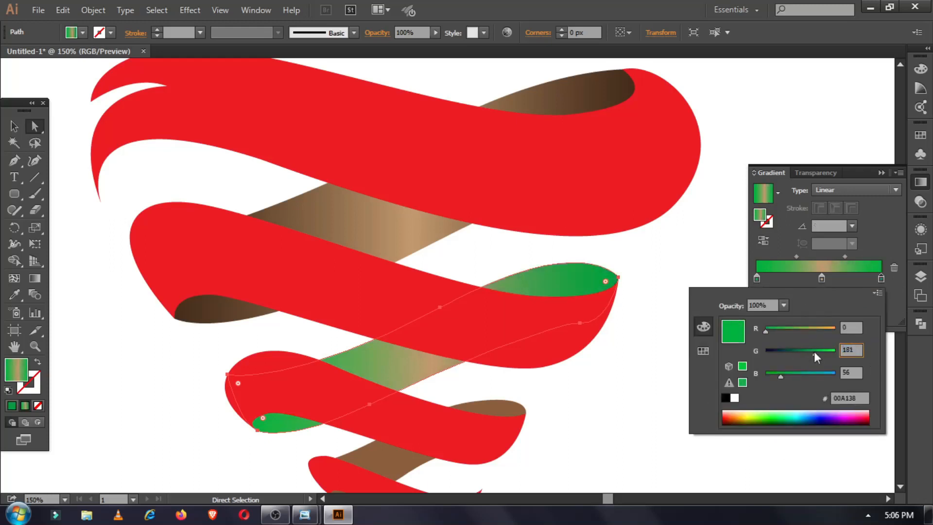
double_click(821, 278)
left_click_drag(771, 414, 759, 412)
Apply a cyan-white-cyan gradient to the lowest back strip.
left_click(350, 219)
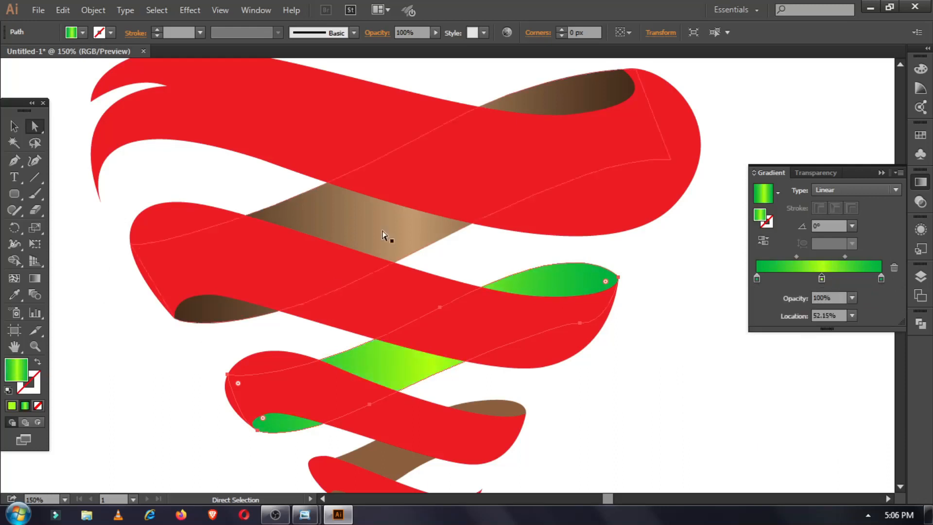
double_click(821, 278)
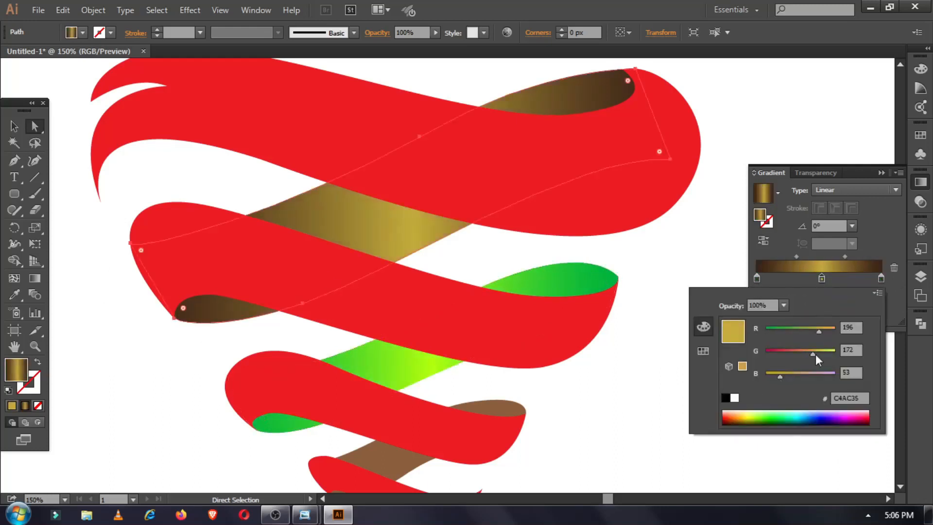
scroll(568, 374, "down", 3)
left_click(496, 326)
left_click(785, 267)
double_click(757, 278)
left_click(703, 351)
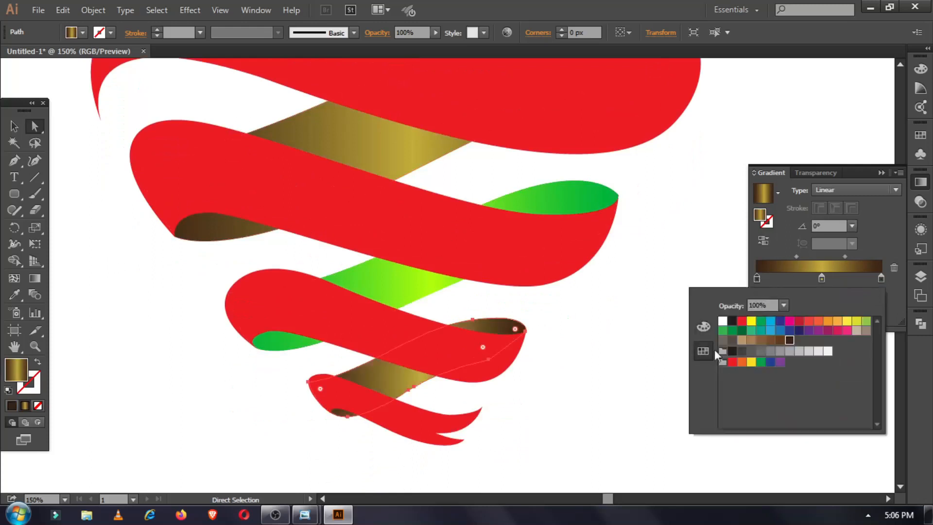
left_click(770, 322)
left_click(770, 322)
double_click(822, 279)
left_click(723, 322)
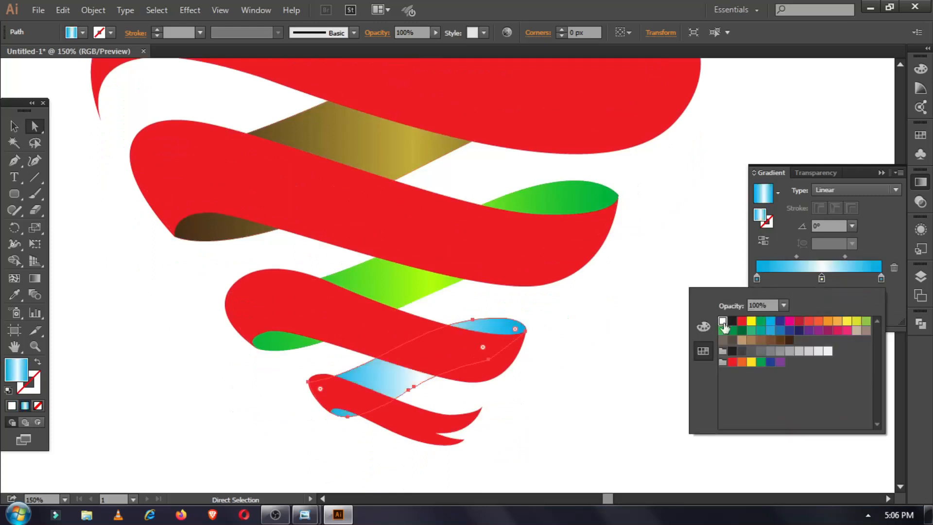
left_click(770, 331)
Deepen the bottom strip's first gradient stop to dark blue (G 47).
left_click(703, 327)
left_click_drag(814, 355, 783, 356)
scroll(191, 375, "up", 3)
left_click(190, 375)
Apply the blue gradient to the top ribbon with a white third stop.
left_click(390, 140)
left_click(879, 280)
left_click_drag(861, 282, 864, 281)
double_click(864, 281)
left_click(722, 322)
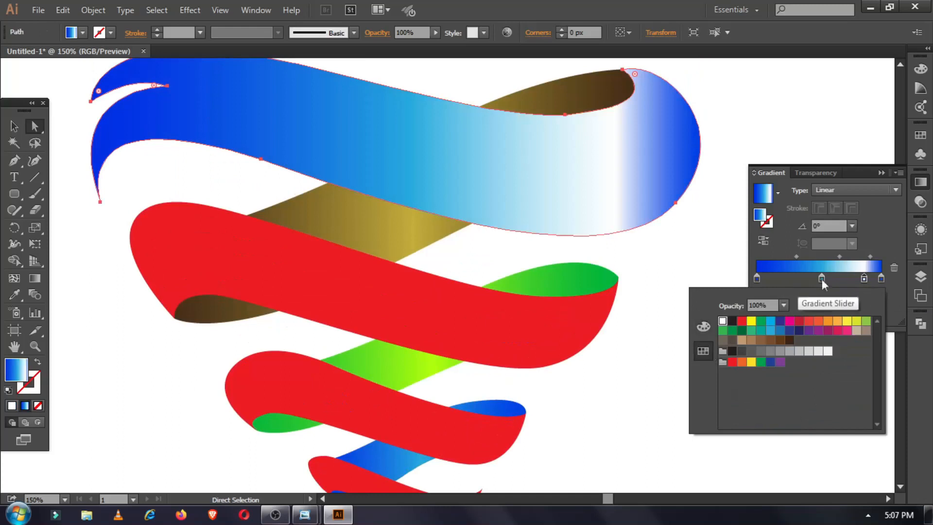
left_click(865, 279)
mouse_move(839, 257)
left_mouse_down()
mouse_move(866, 258)
mouse_move(855, 257)
left_mouse_up()
Angle the ribbon's gradient to about 15.7°, darken the blue stop and add red.
left_click(35, 278)
left_click_drag(125, 313, 686, 143)
left_click_drag(87, 293, 705, 119)
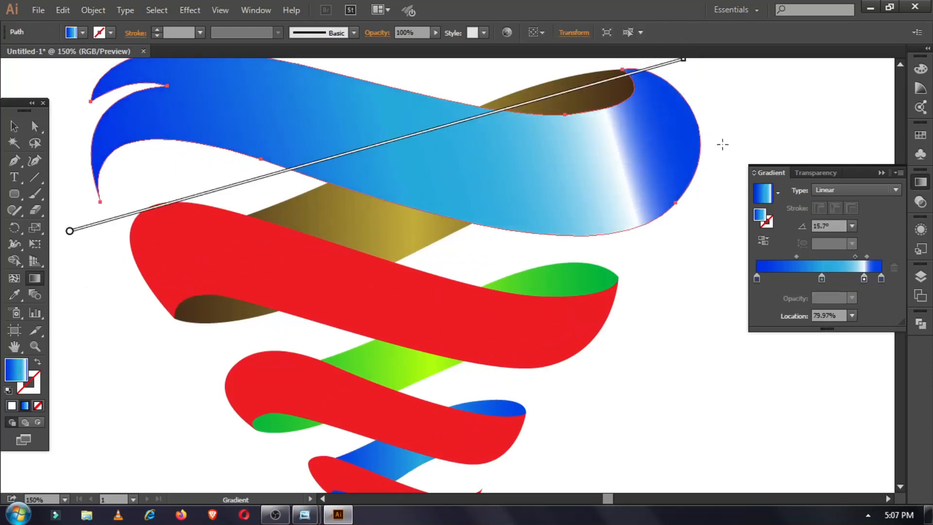
double_click(821, 279)
left_click(704, 326)
left_click_drag(811, 354, 781, 354)
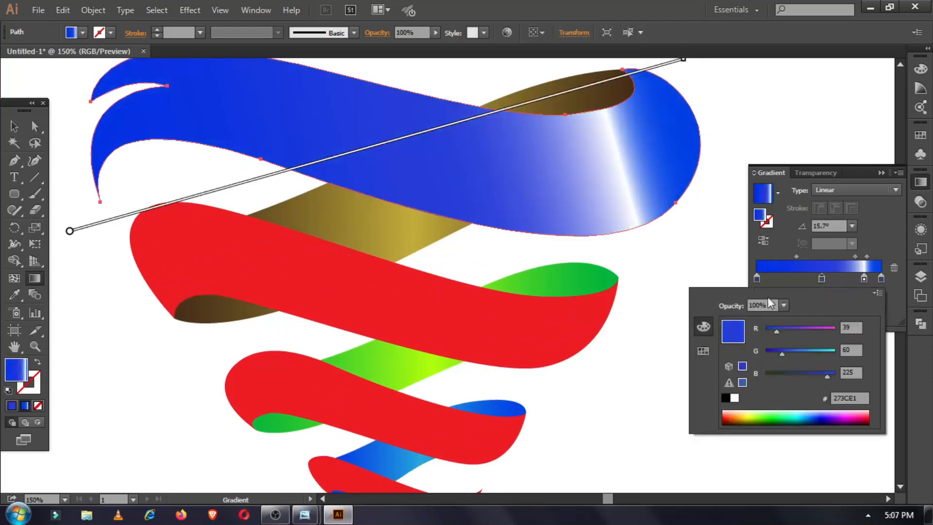
left_click(703, 351)
left_click(741, 322)
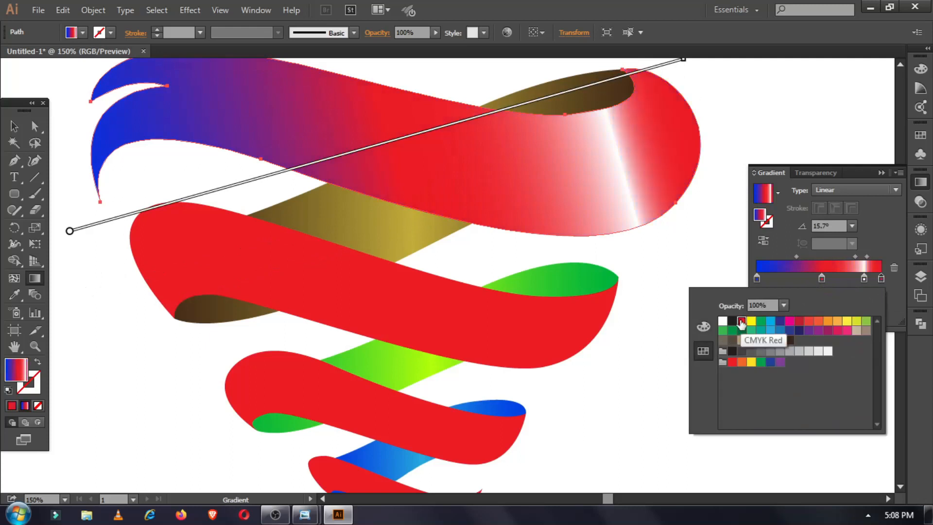
left_click(759, 280)
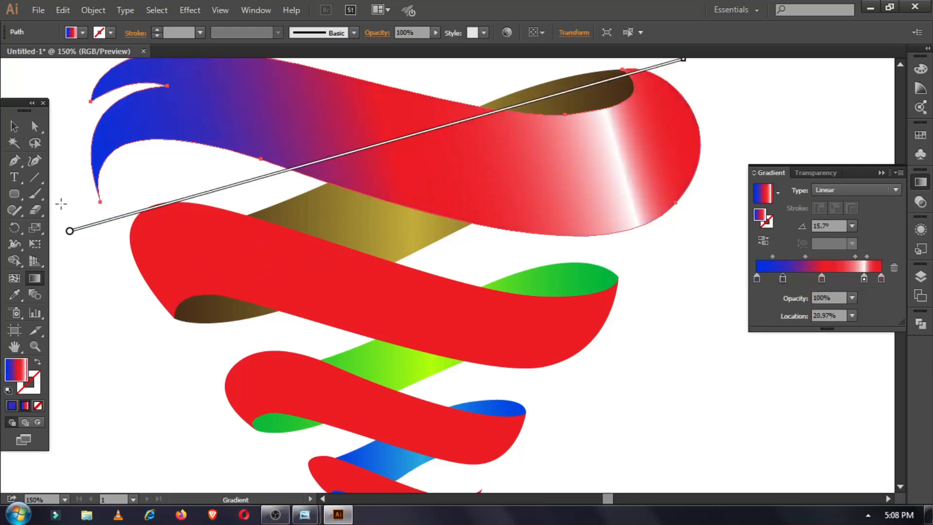
Refill the top ribbon with solid red and deselect it.
left_click(15, 126)
left_click(83, 33)
left_click(50, 55)
left_click(108, 315)
scroll(187, 252, "down", 2)
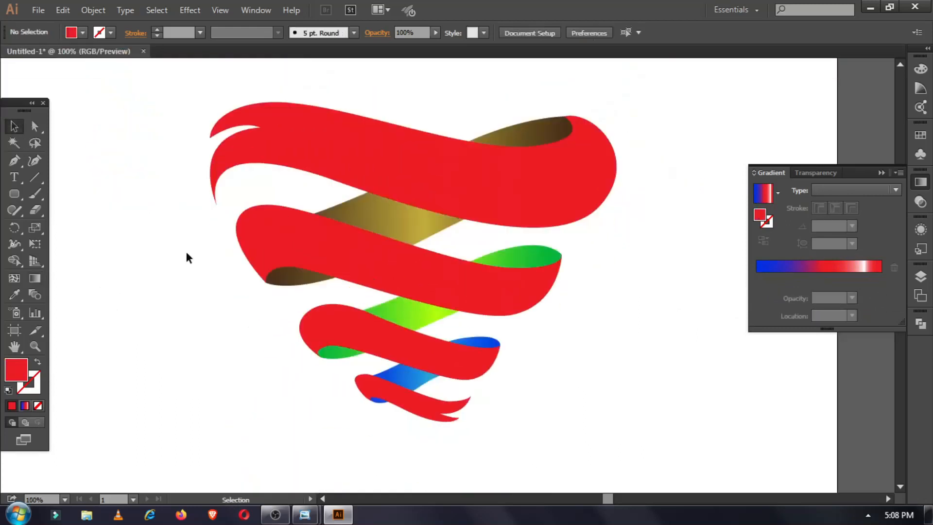
Draw a tall rectangle left of the heart and fill it with a red-white-red gradient.
left_click(17, 195)
left_click(77, 194)
mouse_move(112, 168)
left_mouse_down()
mouse_move(165, 358)
mouse_move(162, 347)
left_mouse_up()
left_click(854, 266)
left_click(877, 277)
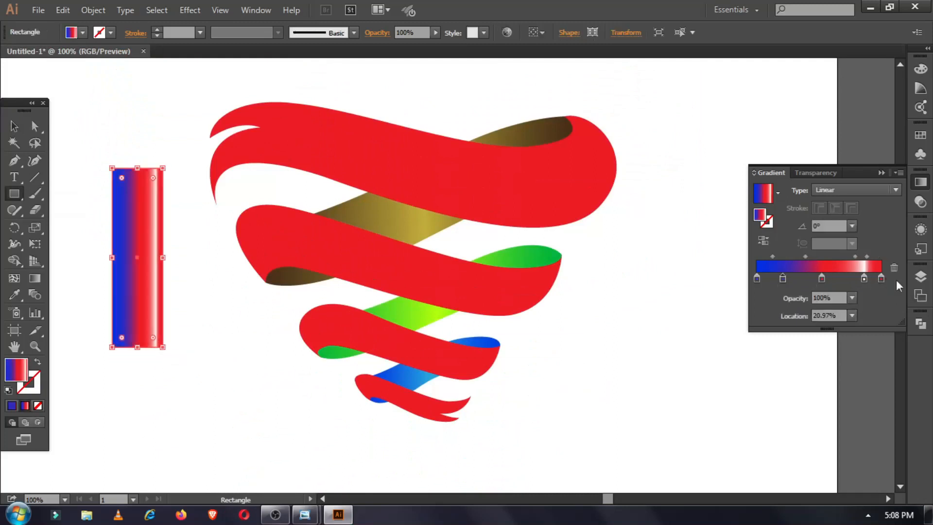
left_click(895, 268)
left_click_drag(822, 279, 727, 285)
left_click_drag(864, 278, 826, 282)
Set both end gradient stops to 0% opacity and spread the blend points outward.
double_click(881, 279)
left_click(784, 306)
left_click(800, 321)
double_click(757, 279)
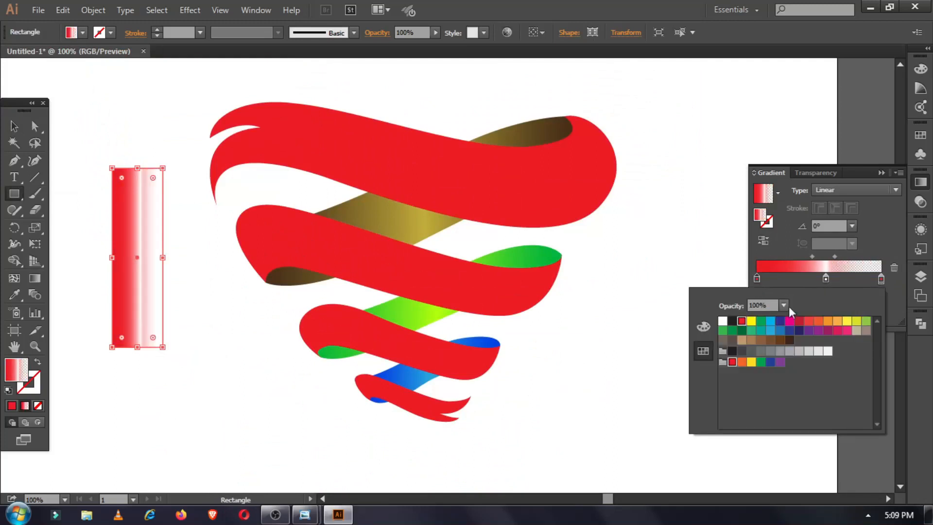
left_click(783, 305)
left_click(799, 320)
left_click(813, 258)
left_click_drag(811, 257, 850, 258)
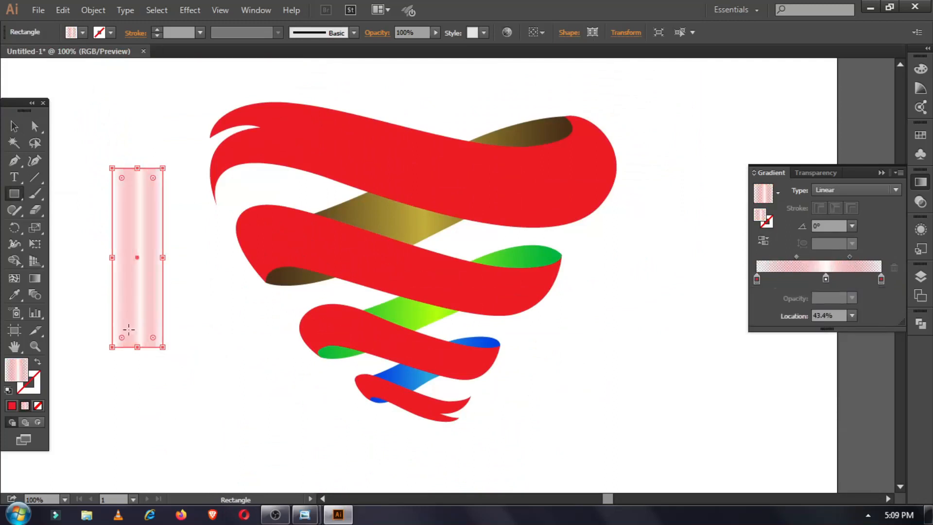
Move the gradient rectangle from beside the heart onto the ribbon.
key("v")
left_click_drag(162, 258, 176, 259)
left_click_drag(180, 350, 171, 354)
left_click_drag(162, 302, 306, 185)
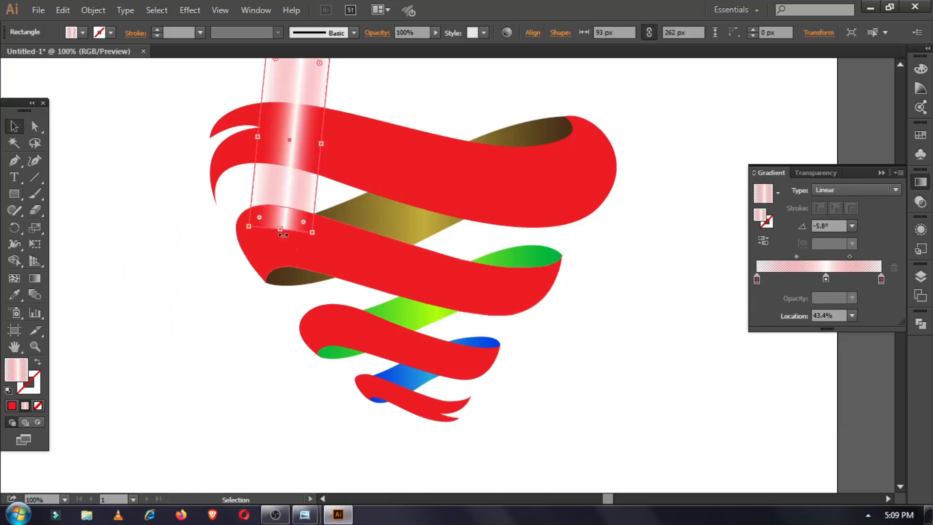
left_click_drag(280, 229, 284, 183)
scroll(283, 182, "up", 1)
scroll(282, 188, "up", 1)
left_click_drag(330, 119, 350, 162)
Duplicate the gradient rectangle, rotate the copy about 11.8° and place it at the ribbon's right end.
key("ctrl+c")
key("ctrl+f")
left_click_drag(345, 256, 360, 241)
left_click_drag(308, 220, 549, 264)
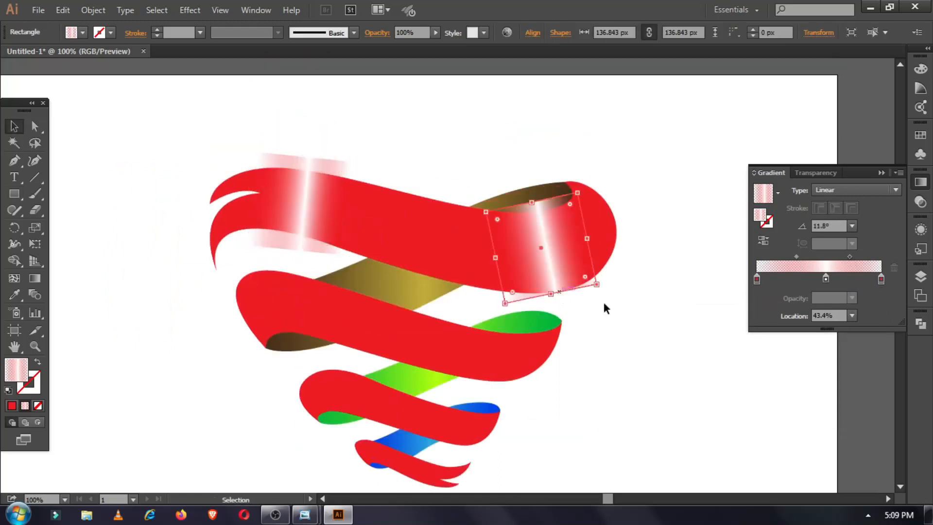
left_click(563, 298)
scroll(560, 233, "down", 1)
left_click_drag(559, 216, 565, 215)
left_click(639, 261)
Widen the left gradient rectangle and set the two rectangles' opacity to 83% and 86%.
left_click(299, 177)
left_click_drag(347, 177, 359, 181)
left_click(435, 33)
left_click_drag(439, 44, 432, 50)
left_click(557, 239)
left_click(435, 32)
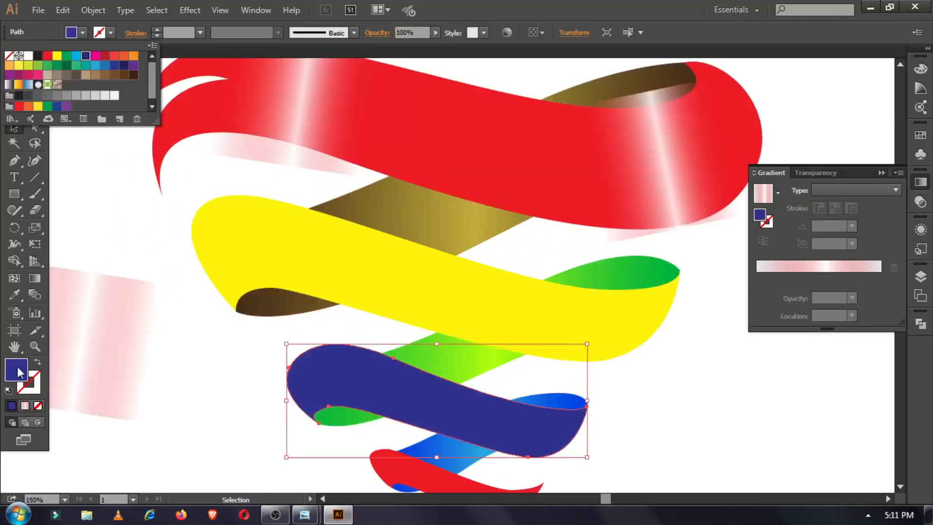
Confirm a brighter blue fill, then fill the bottom ribbon with purple 8703FC.
double_click(17, 370)
left_click(821, 115)
key("ctrl+shift+a")
left_click(411, 357)
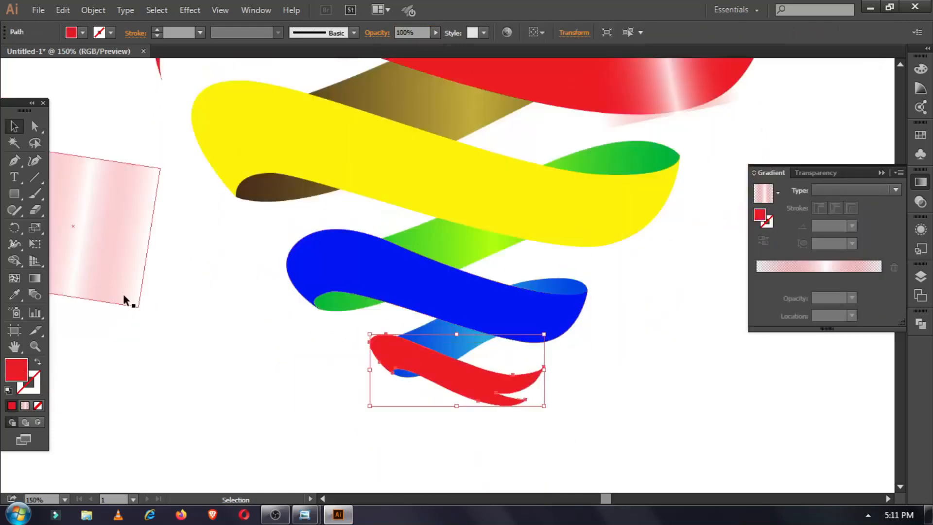
scroll(250, 408, "up", 5)
left_click(82, 32)
left_click(133, 65)
double_click(17, 370)
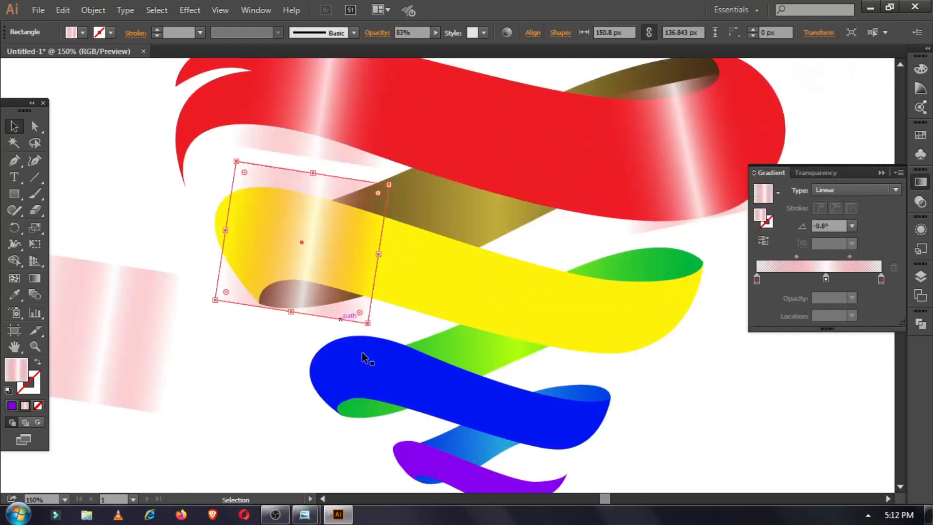
Rotate and stretch two highlight rectangles over the yellow ribbon, one at about -30° on its right end.
left_click_drag(384, 301, 392, 294)
left_click_drag(317, 273, 580, 349)
left_click(236, 346)
left_click_drag(668, 363, 552, 417)
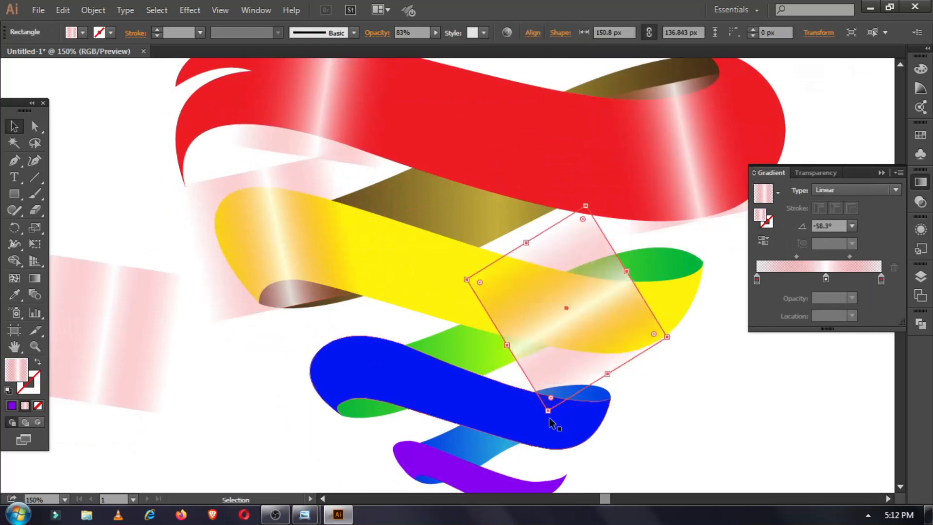
left_click_drag(555, 344, 597, 344)
left_click_drag(617, 425, 647, 421)
left_click_drag(643, 249, 664, 221)
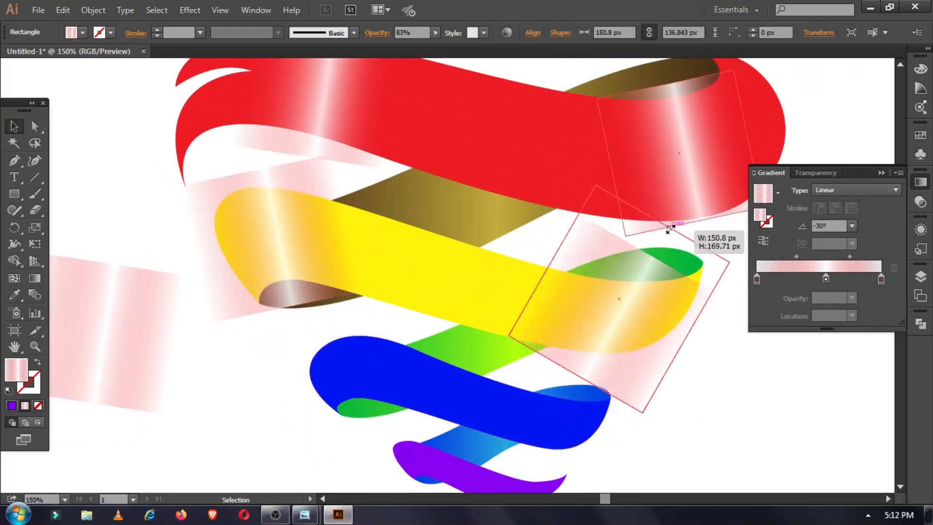
Bring the yellow ribbon to the front of the stack.
left_click(289, 258)
scroll(287, 346, "down", 2)
left_click(287, 345)
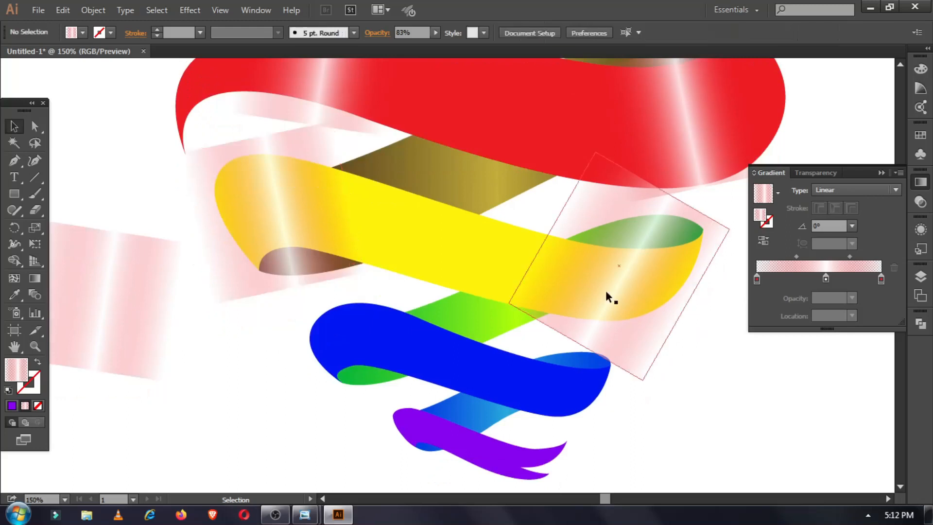
left_click(369, 253)
right_click(437, 247)
mouse_move(498, 439)
left_click(651, 438)
Clip both highlight rectangles inside the yellow ribbon with a clipping mask.
left_click(308, 280, "shift")
left_click(649, 233, "shift")
right_click(649, 232)
left_click(686, 349)
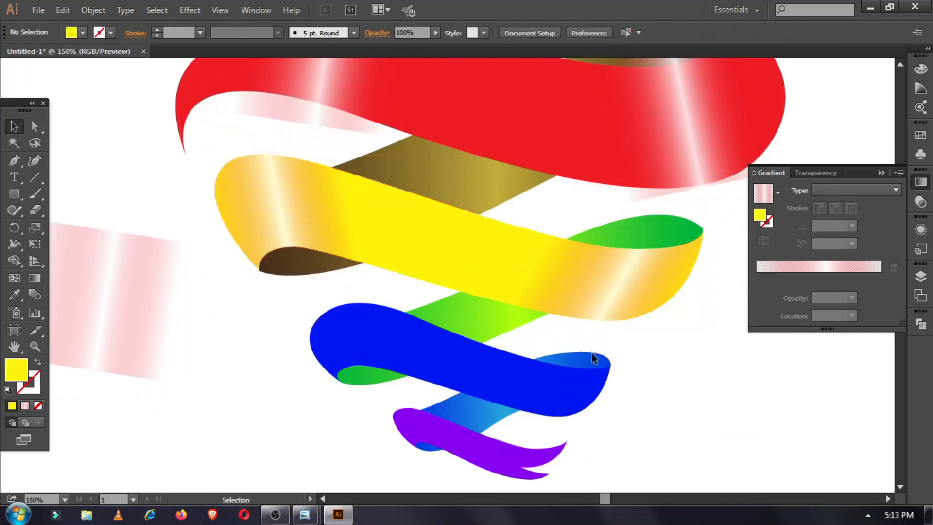
scroll(622, 346, "up", 3)
scroll(616, 275, "right", 4)
left_click(402, 160)
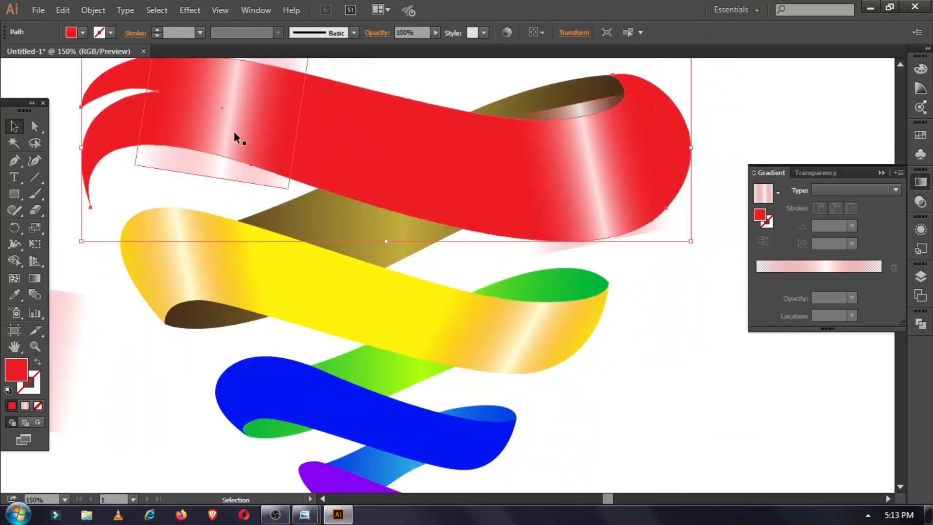
Narrow a highlight rectangle and rotate it into place on the blue ribbon.
left_click_drag(235, 132, 191, 413, "alt")
scroll(218, 384, "down", 3)
left_click_drag(247, 355, 270, 311)
left_click_drag(179, 286, 258, 304)
left_click_drag(354, 334, 361, 321)
left_click_drag(328, 247, 313, 252)
left_click_drag(188, 308, 215, 298)
left_click(113, 334)
left_click_drag(302, 332, 446, 416)
left_click_drag(454, 311, 439, 336)
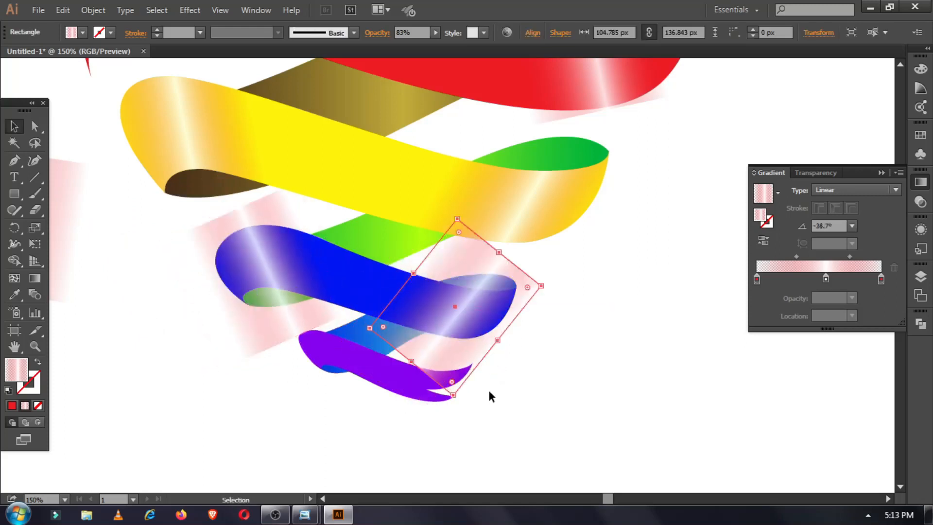
left_click(479, 401)
Bring the blue ribbon to the front and select it together with its highlight for masking.
left_click(354, 285)
right_click(354, 285)
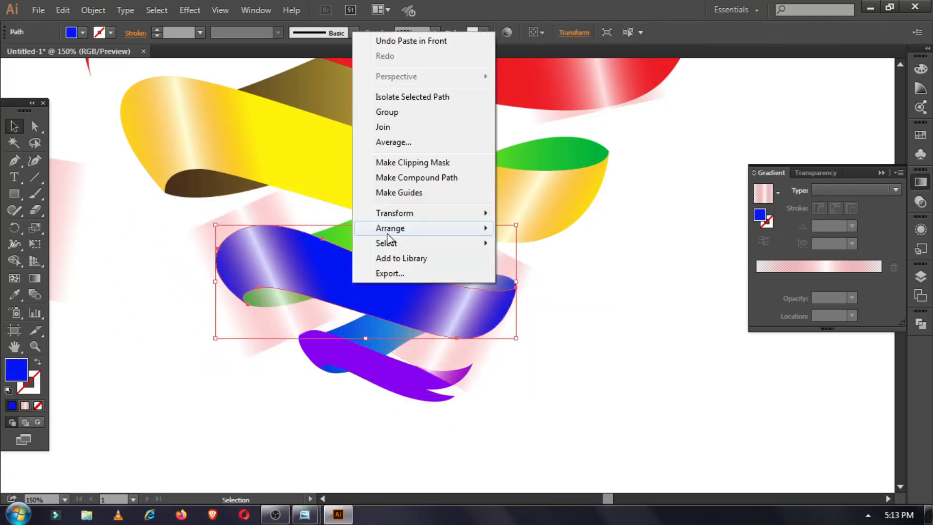
left_click(520, 228)
left_click(285, 318, "shift")
right_click(286, 318)
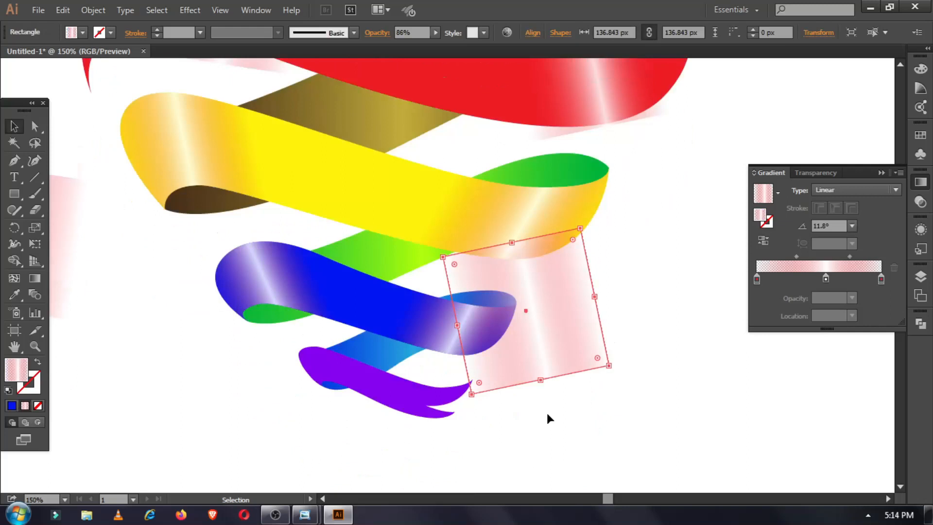
Narrow, rotate and place two highlight rectangles along the purple ribbon.
scroll(547, 410, "down", 1)
left_click_drag(614, 338, 542, 383)
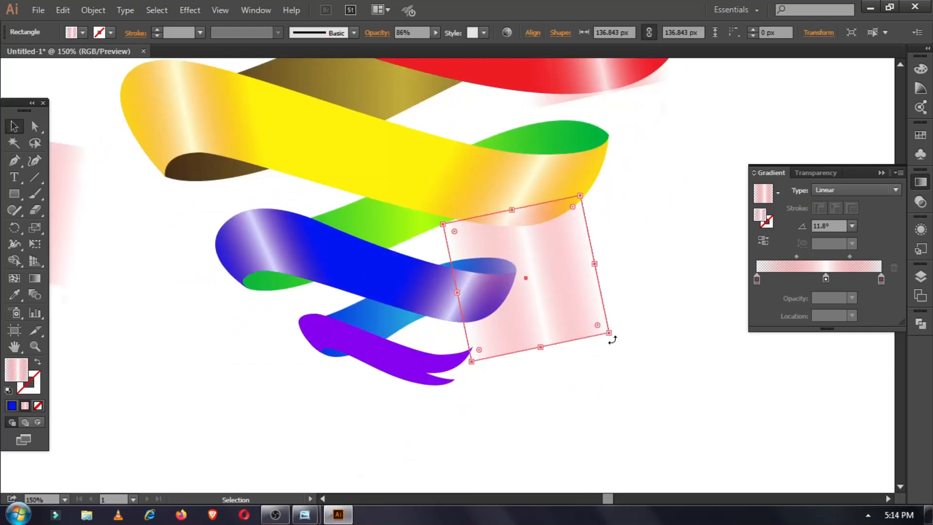
left_click_drag(582, 317, 571, 310)
left_click_drag(556, 297, 427, 387)
left_click_drag(339, 327, 379, 354)
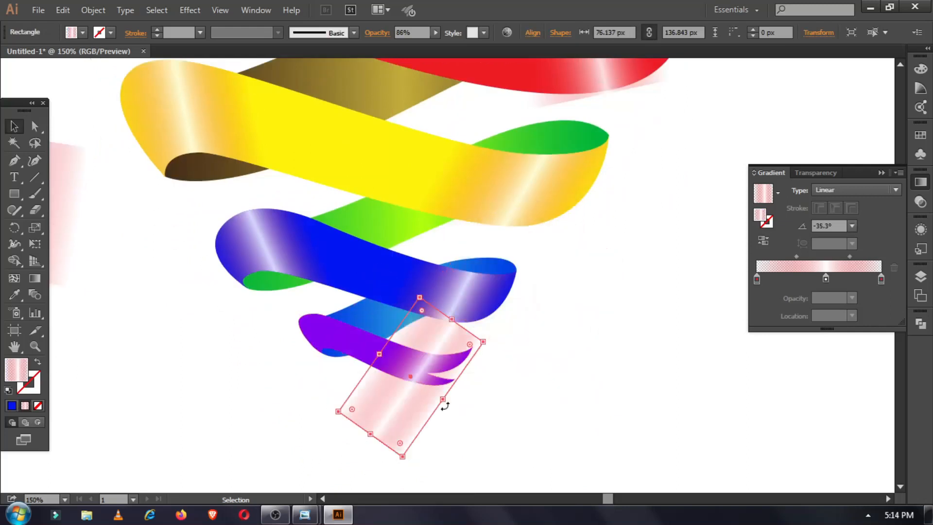
left_click_drag(441, 399, 433, 393)
left_click_drag(395, 455, 409, 452)
left_click_drag(391, 413, 327, 397)
left_click_drag(347, 441, 398, 406)
Paste a copy of the purple ribbon in front and bring it to the top.
key("ctrl+shift+a")
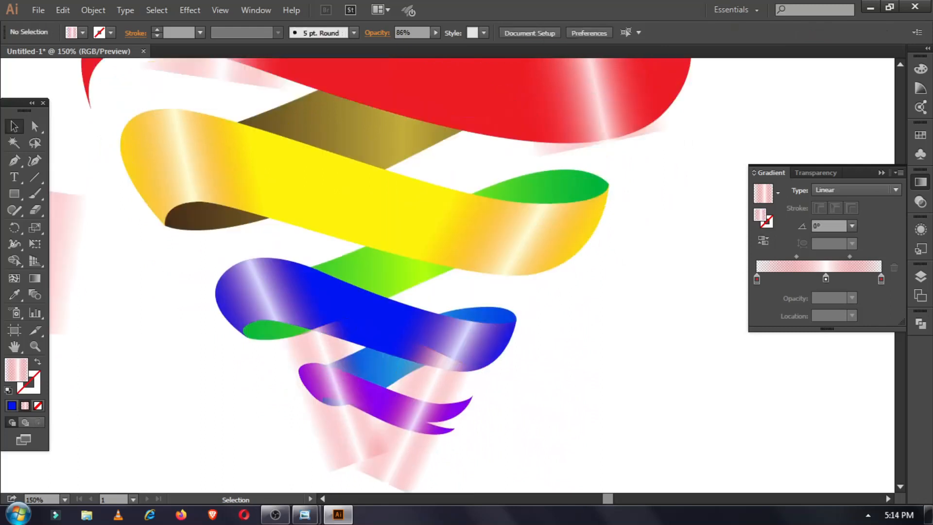
key("ctrl+equal")
left_click(354, 319)
key("ctrl+c")
key("ctrl+f")
right_click(353, 318)
left_click(527, 260)
Clip both highlights inside the purple ribbon copy.
left_click(436, 313, "shift")
left_click(304, 358, "shift")
right_click(302, 359)
left_click(360, 240)
left_click(528, 402)
scroll(486, 410, "up", 3)
scroll(168, 450, "up", 1)
key("ctrl+minus")
key("ctrl+minus")
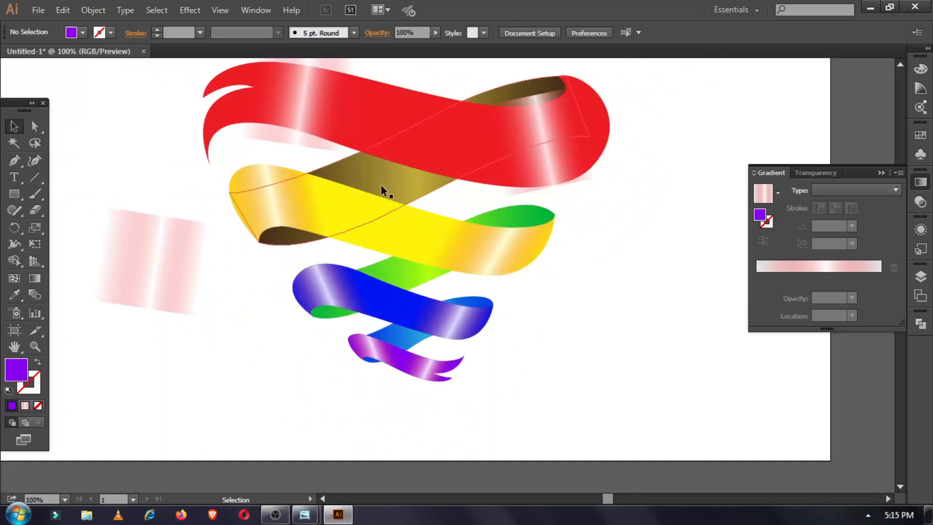
Shift the blue ribbon's gradient midpoint to 17.42% and redraw its direction across the ribbon.
left_click(398, 334)
left_click_drag(850, 257, 813, 278)
left_click(35, 278)
left_click_drag(350, 369, 476, 310)
left_click(14, 127)
left_click(194, 376)
Centre the green strip's gradient midpoints and run its gradient from lower left to upper right.
left_click(410, 275)
left_click_drag(789, 256, 809, 257)
left_click_drag(847, 257, 830, 257)
left_click(34, 278)
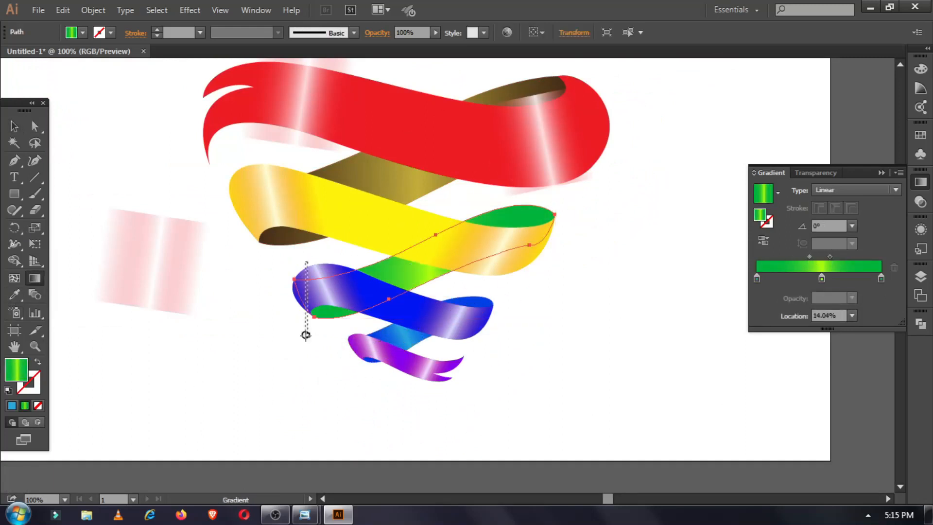
left_click_drag(299, 325, 515, 207)
left_click(14, 127)
Delete the spare highlight square.
left_click(151, 272)
left_click(384, 182)
left_click(156, 287)
key("Delete")
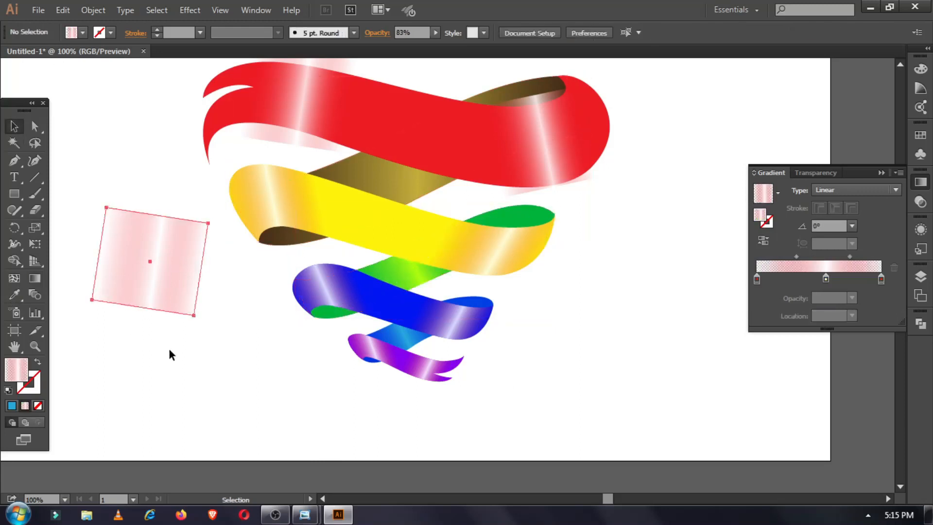
Slide the brown back strip's middle gradient stop to 75.77%.
left_click(359, 121)
left_click(413, 187)
left_click_drag(845, 257, 806, 257)
left_click(611, 326)
scroll(611, 327, "up", 2)
scroll(131, 308, "up", 1)
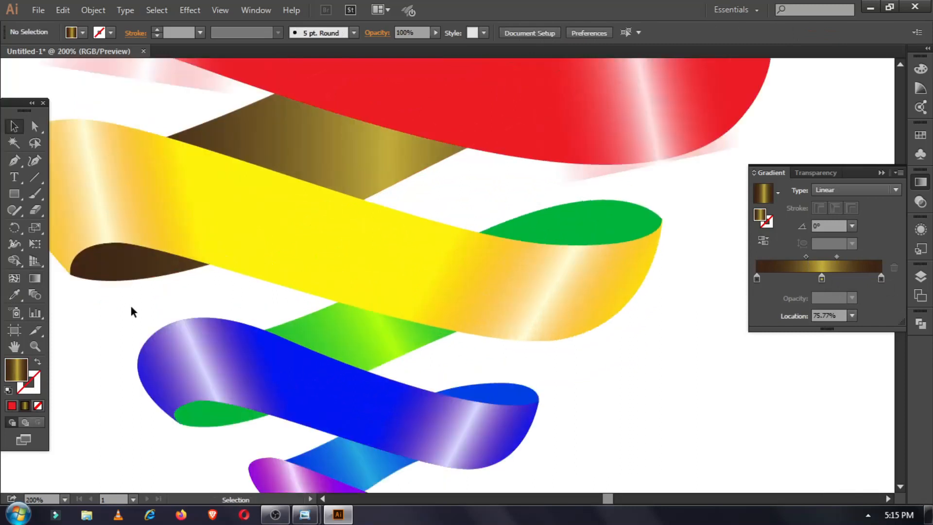
left_click_drag(132, 308, 340, 378)
Pen-draw a curl shape across the red ribbon's left tip.
key("p")
scroll(202, 250, "up", 3)
mouse_move(201, 251)
left_mouse_down()
mouse_move(244, 259)
mouse_move(477, 249)
mouse_move(613, 154)
left_mouse_up()
left_click(684, 205)
mouse_move(507, 221)
left_mouse_down()
mouse_move(517, 216)
mouse_move(392, 303)
left_mouse_up()
left_click_drag(132, 346, 136, 296)
left_click(132, 347)
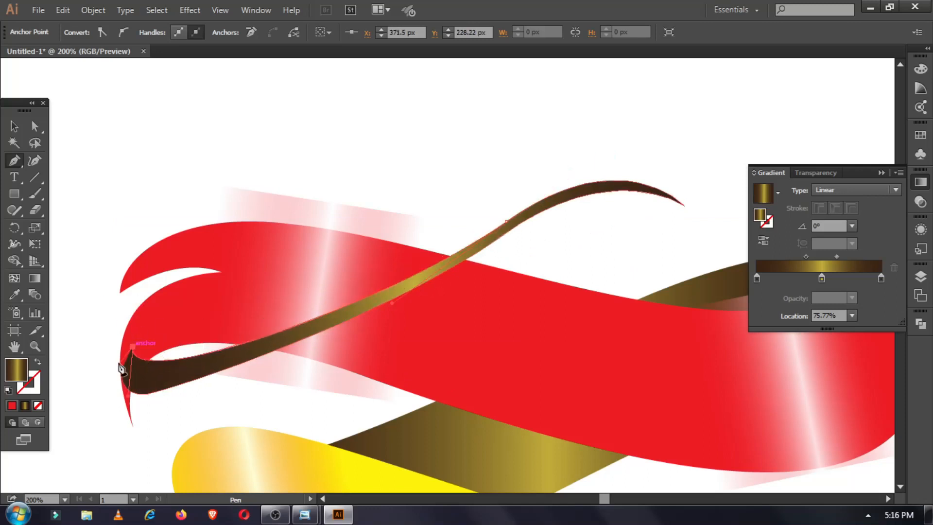
Select the red ribbon parts with the curl and split them using Pathfinder Divide.
left_click(149, 316, "ctrl+shift")
left_click(142, 322, "ctrl+shift")
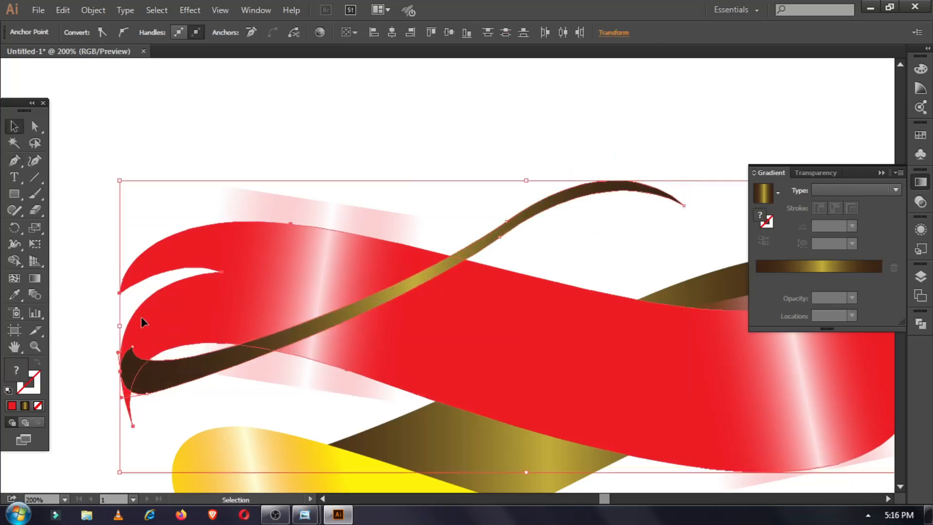
left_click(920, 319)
left_click(763, 375)
right_click(219, 313)
mouse_move(260, 449)
left_click(116, 407)
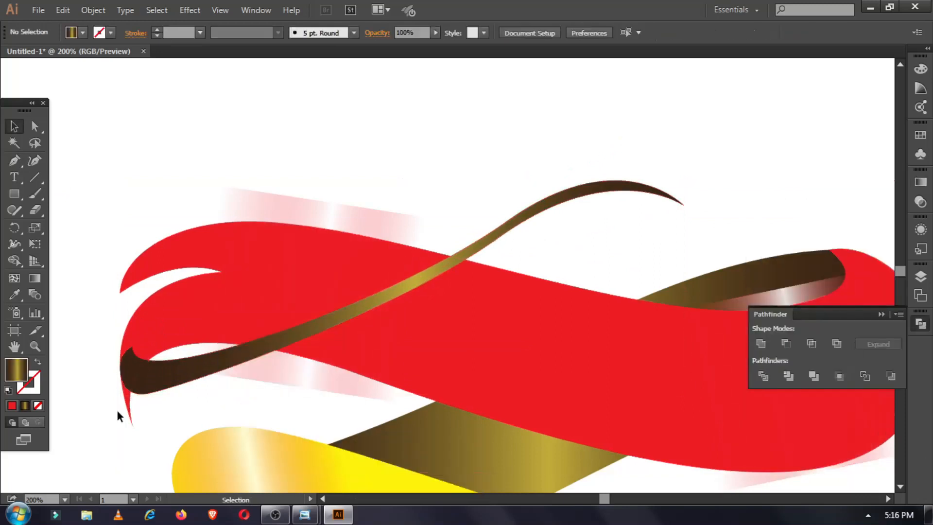
Unite the left piece with the curl and merge the red pieces, filling them red.
left_click(142, 334)
left_click(756, 353)
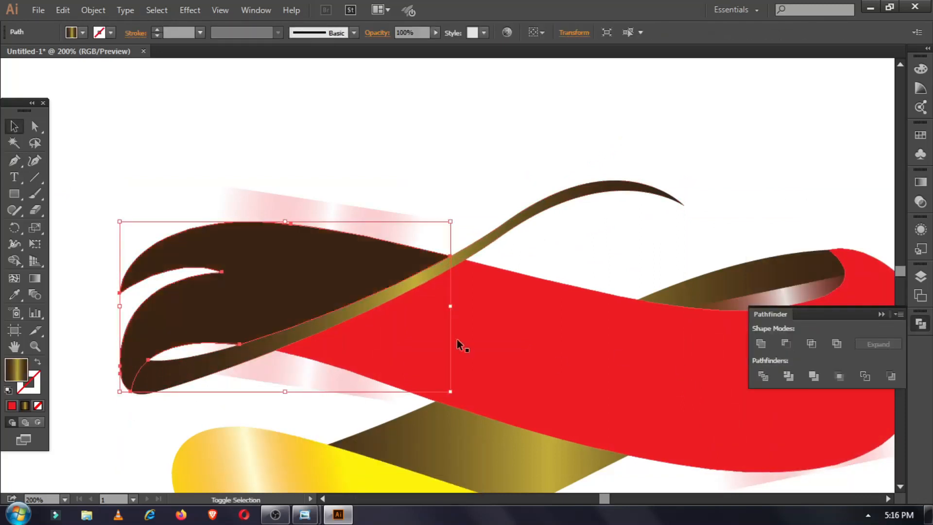
left_click(375, 296, "shift")
left_click(758, 347)
left_click(83, 33)
left_click(47, 57)
scroll(290, 205, "down", 2)
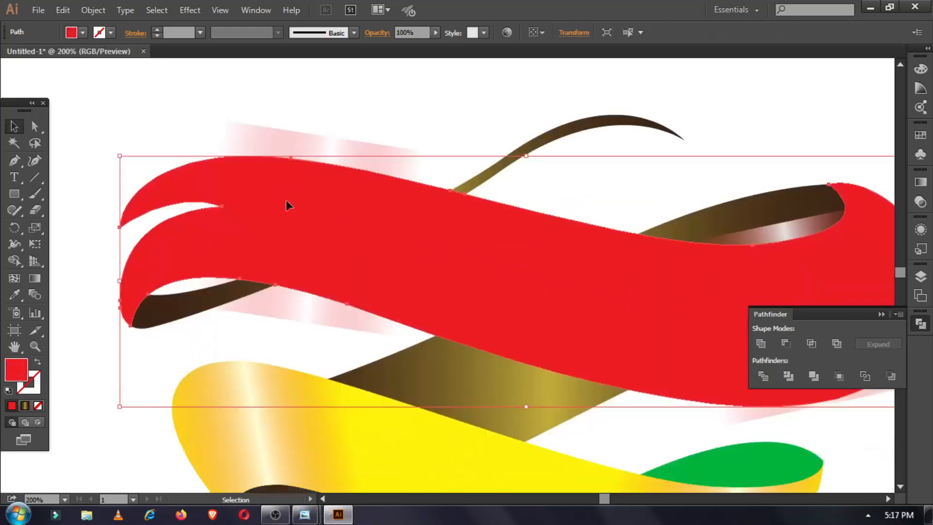
Rearrange the stacking order, bringing the red ribbon to the front.
left_click(469, 378, "shift")
right_click(469, 378)
mouse_move(522, 328)
left_click(672, 368)
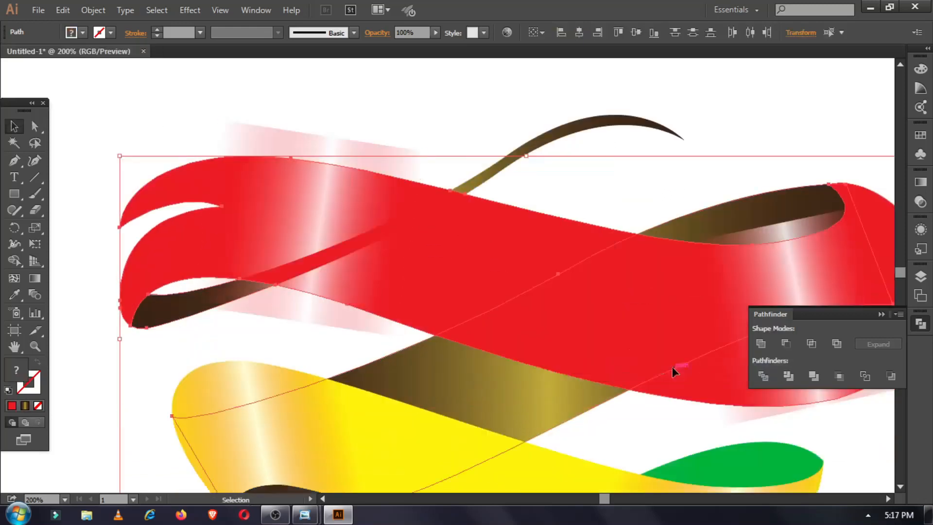
left_click(104, 381)
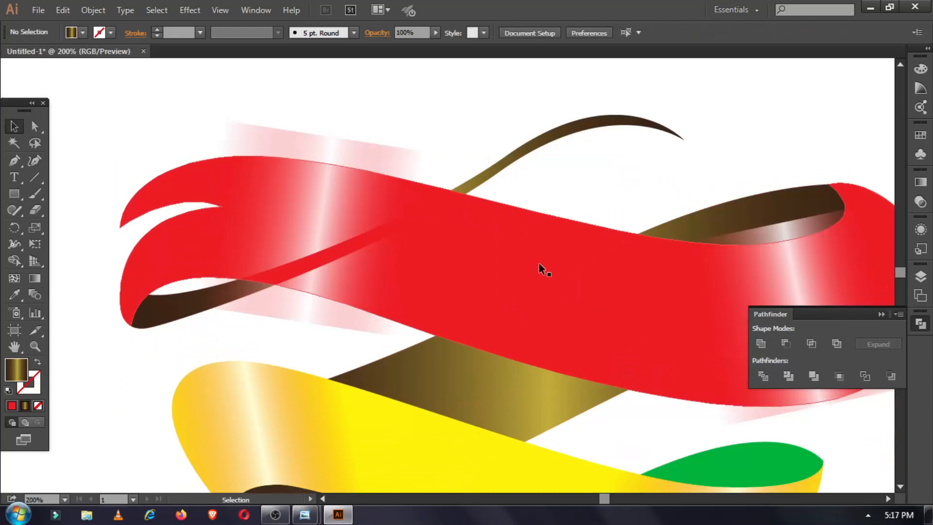
left_click(570, 275)
key("ctrl+minus")
right_click(516, 268)
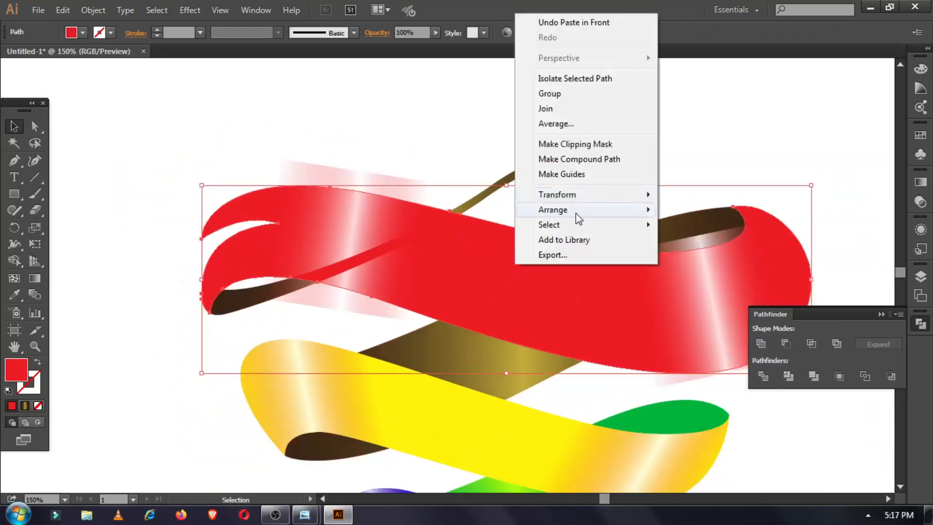
left_click(680, 210)
Make a clipping mask so the highlight streaks sit inside the red ribbon.
left_click(374, 177, "shift")
right_click(715, 236)
left_click(774, 350)
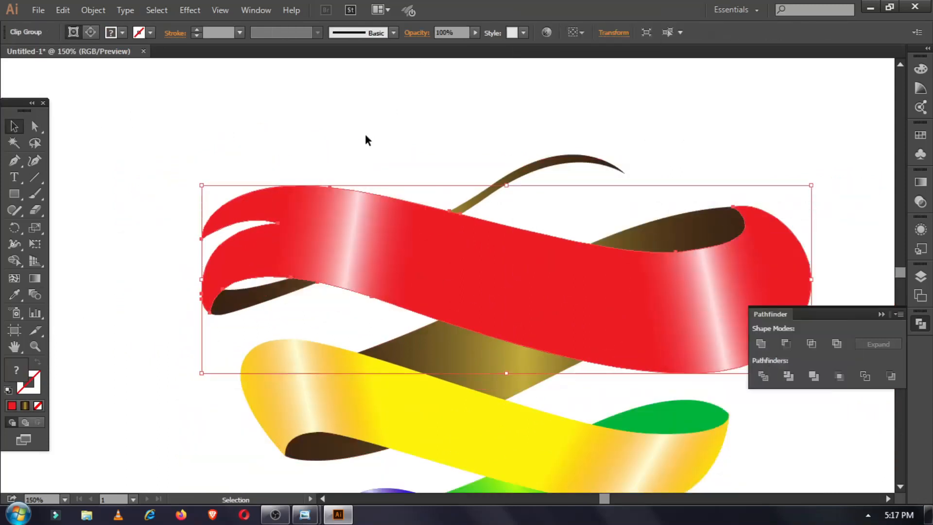
left_click(365, 134)
scroll(256, 243, "down", 3)
left_click(248, 237)
left_click(35, 127)
key("ctrl+plus")
key("ctrl+plus")
Drag the brown fold's lower-edge anchors and handles to smooth its curve.
scroll(252, 249, "up", 3)
scroll(253, 249, "left", 5)
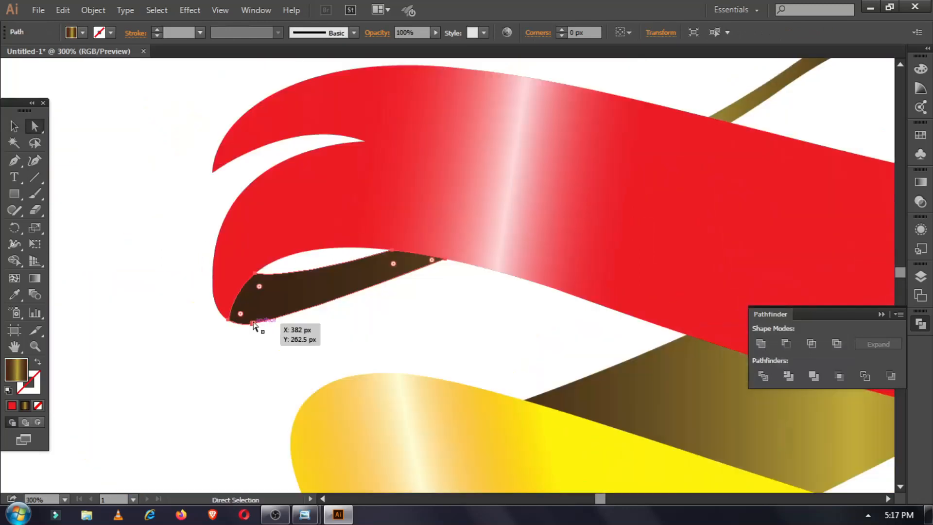
left_click(253, 323)
left_click_drag(300, 330, 316, 323)
left_click_drag(445, 259, 466, 263)
scroll(451, 319, "up", 2)
left_click_drag(370, 366, 379, 368)
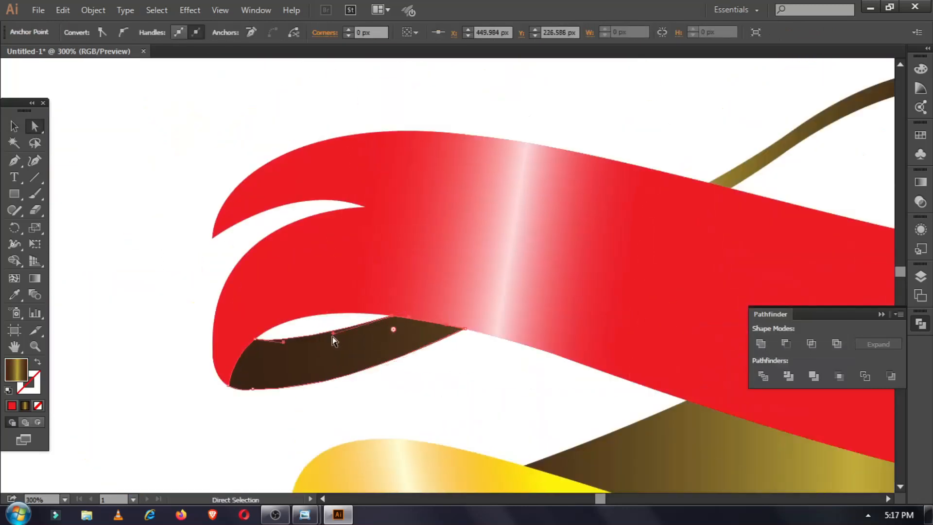
left_click(252, 400)
Zoom in to 800% and reshape the fold's bottom-left corner anchor.
left_click(252, 388)
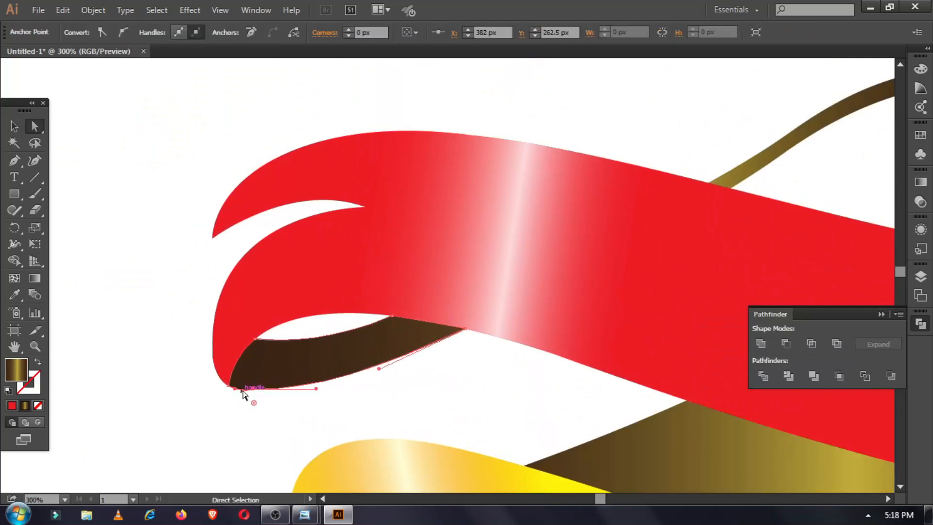
left_click(166, 386)
scroll(228, 386, "up", 3)
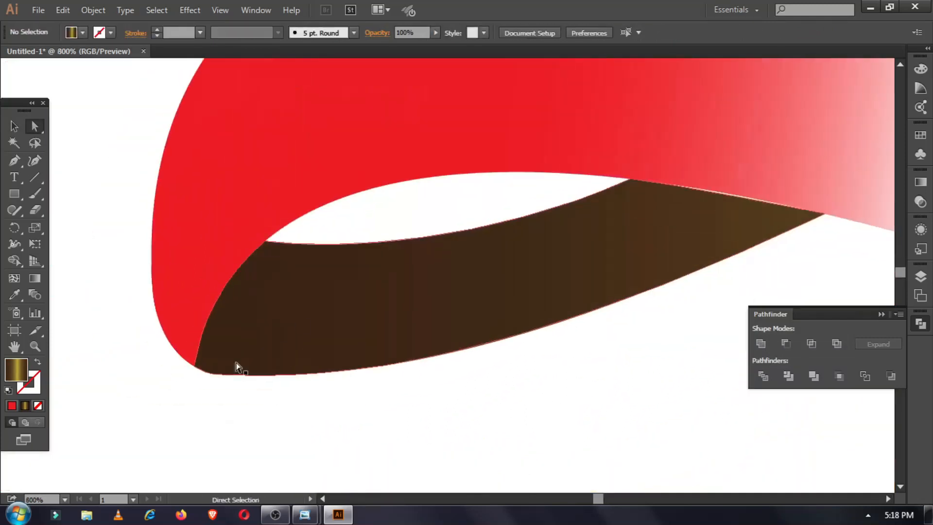
left_click(237, 389)
left_click_drag(209, 374, 209, 372)
left_click_drag(387, 395, 234, 445)
left_click(603, 258)
left_click(670, 264)
Zoom back out and select the thin brown strip at the top.
key("v")
left_click(442, 428)
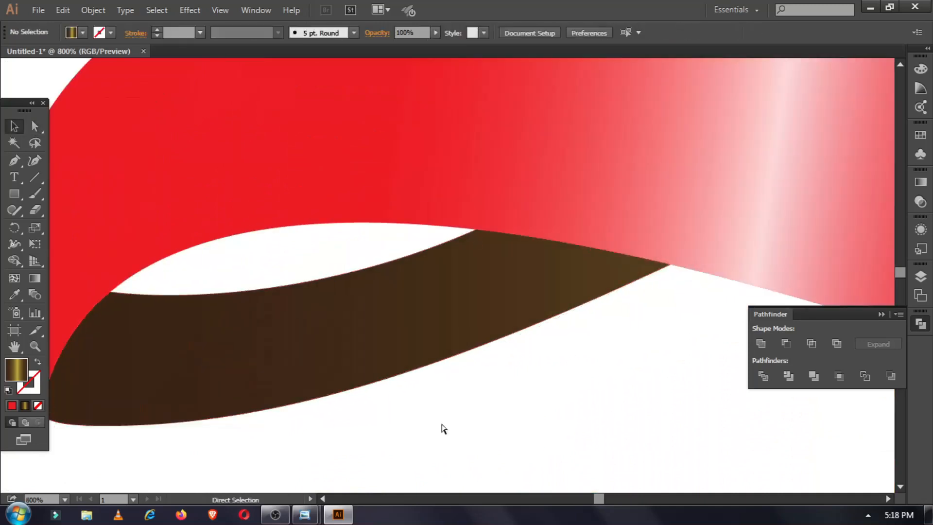
key("ctrl+1")
scroll(617, 252, "up", 2)
left_click(552, 163)
Delete the thin top strip and pen-draw a new curved strip in its place.
key("a")
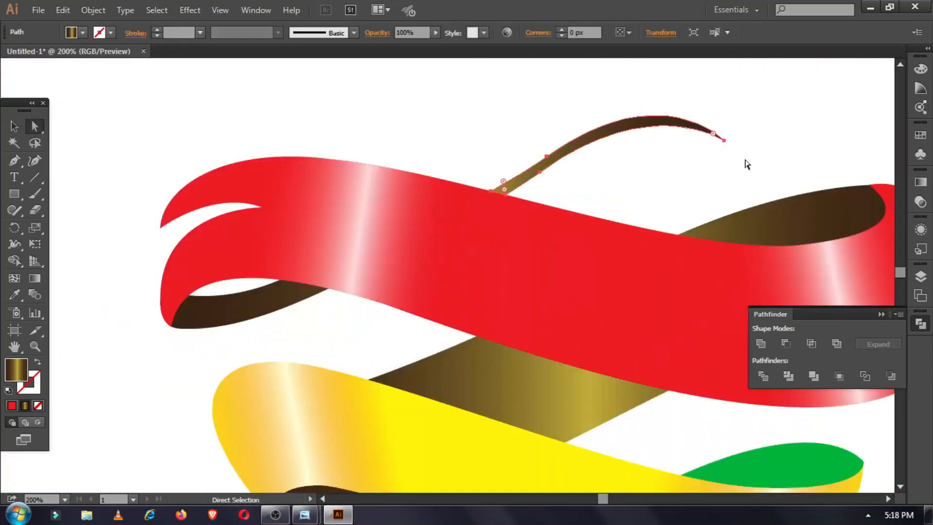
key("Delete")
key("p")
left_click(328, 288)
left_click_drag(628, 170, 741, 166)
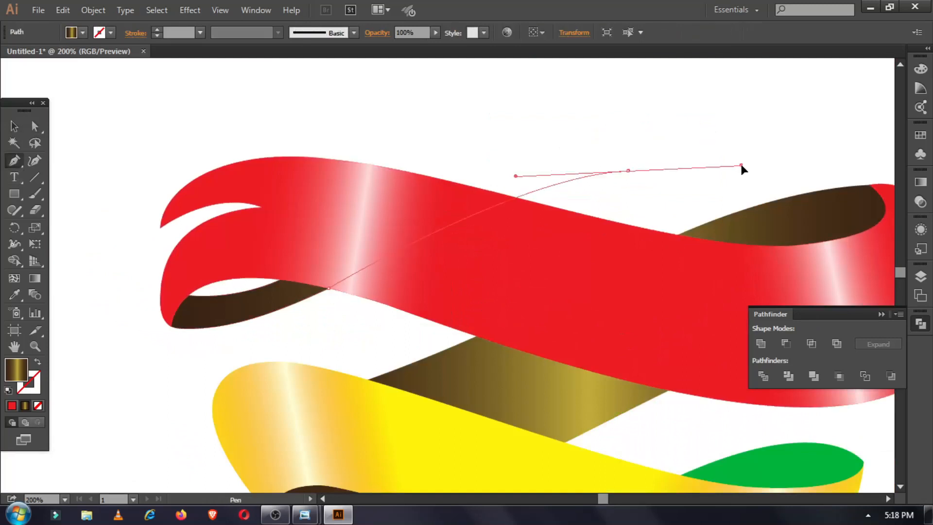
left_click(628, 171)
left_click_drag(328, 288, 55, 294)
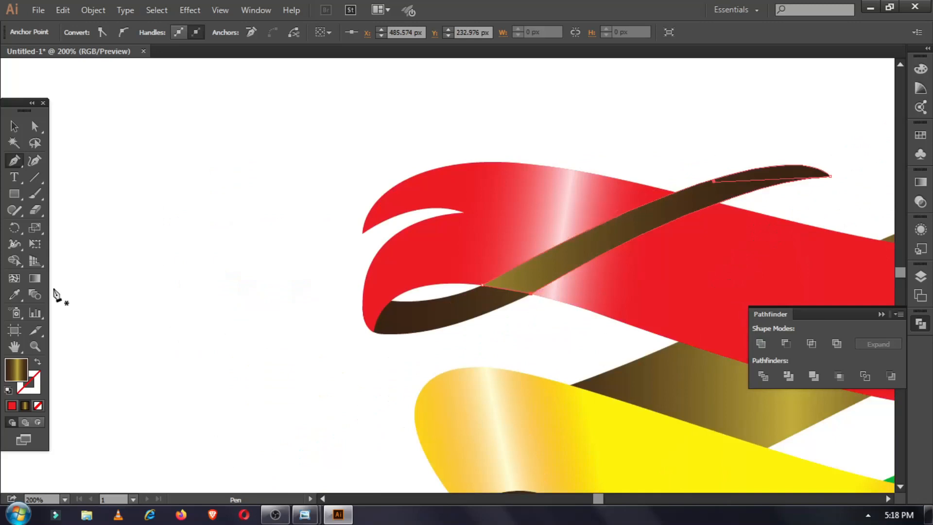
Send the new strip backward behind the red ribbon and open its gradient settings.
key("v")
right_click(481, 301)
left_click(666, 300)
left_click(173, 289)
key("ctrl+1")
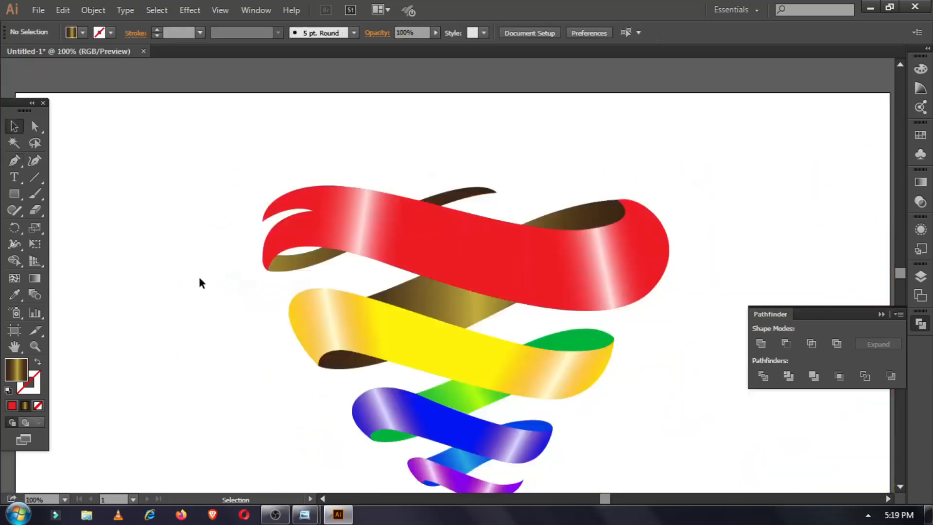
left_click(292, 234)
left_click(920, 181)
left_click_drag(757, 278, 841, 286)
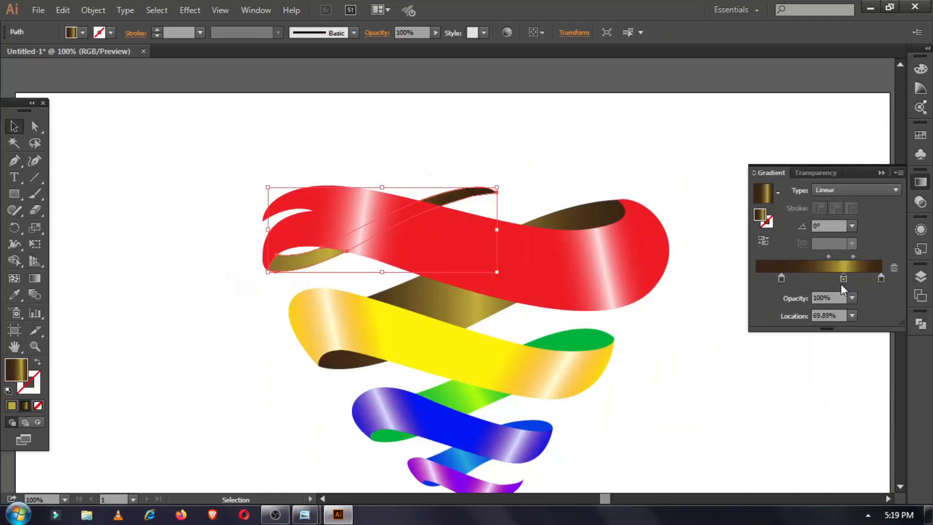
Drag a 23.4° gradient vector along the back strip and reposition the stops.
left_click(34, 279)
left_click_drag(259, 279, 486, 181)
left_click_drag(844, 278, 756, 279)
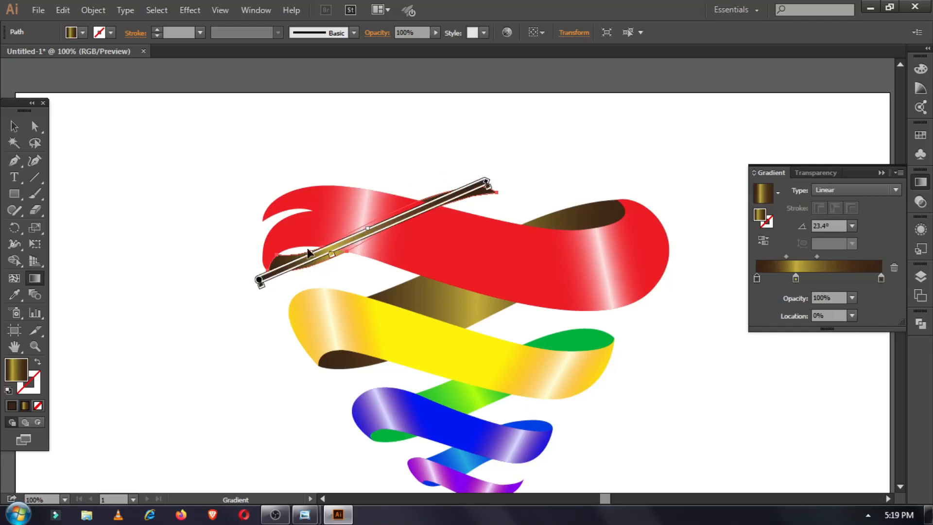
left_click_drag(816, 256, 842, 258)
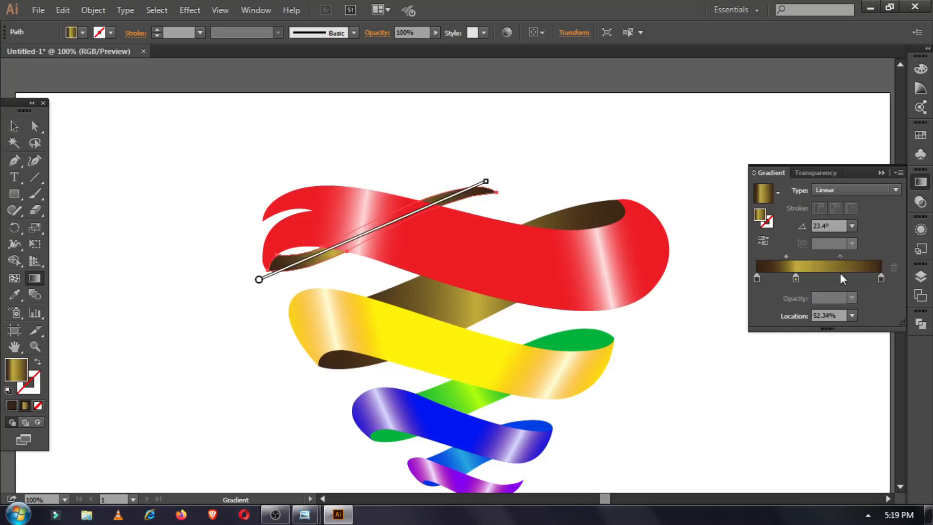
Add a gradient stop and make the right end stop yellow.
double_click(832, 280)
double_click(882, 279)
left_click(847, 320)
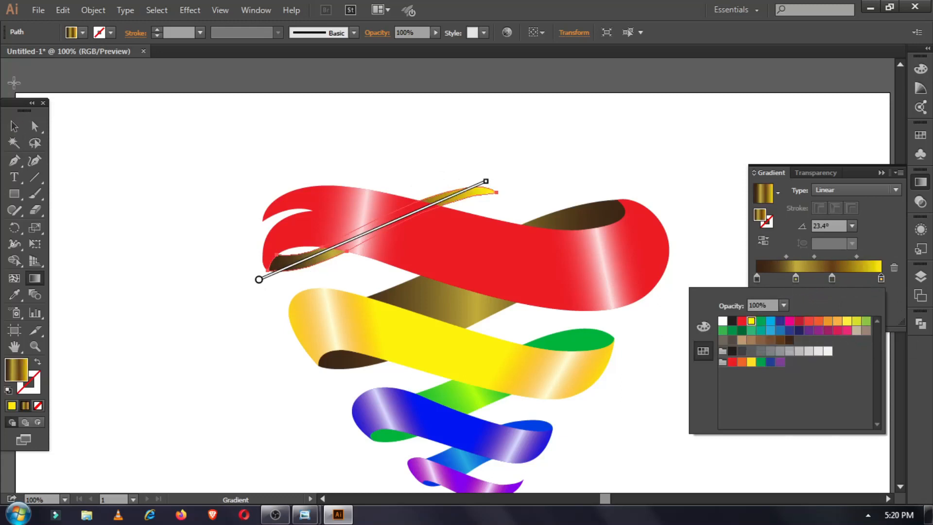
left_click(14, 126)
left_click(118, 193)
scroll(412, 290, "down", 2)
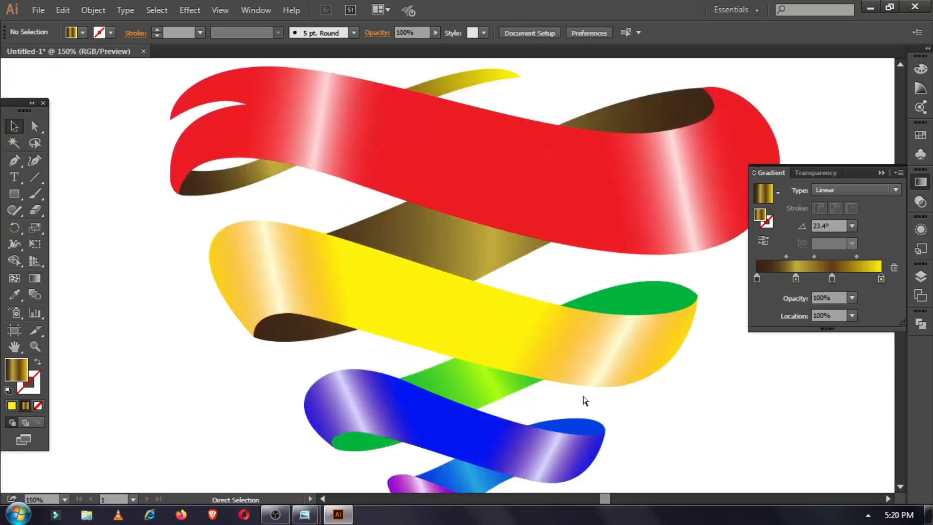
Adjust the red curl's top and lower anchors and handles with Direct Selection.
key("ctrl+plus")
left_click(372, 333)
key("a")
left_click(588, 131)
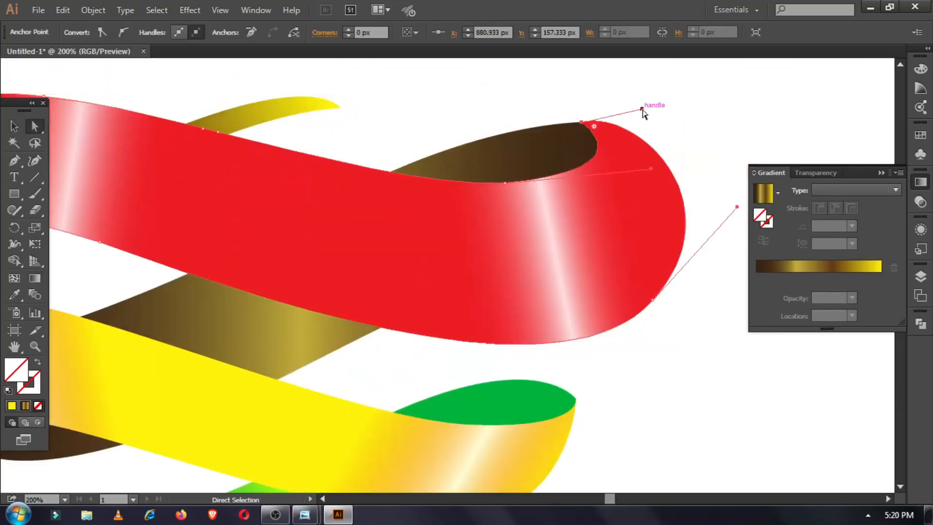
left_click_drag(682, 228, 706, 214)
left_click(690, 209)
left_click(683, 229)
key("super")
left_click(707, 217)
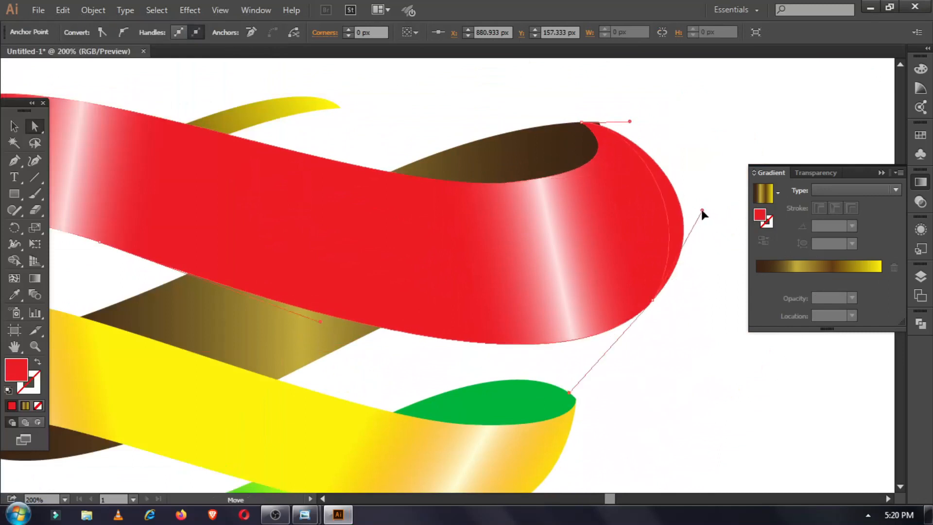
left_click_drag(591, 126, 581, 123)
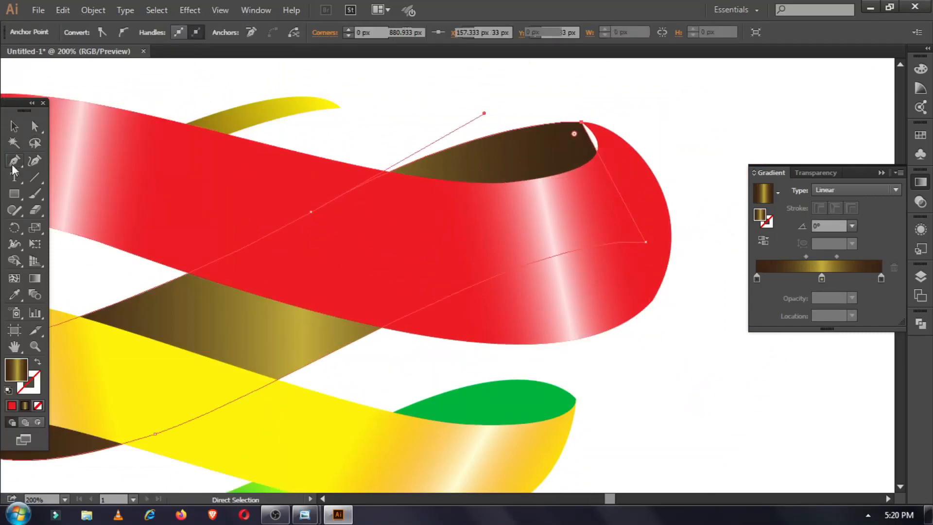
left_click(634, 235)
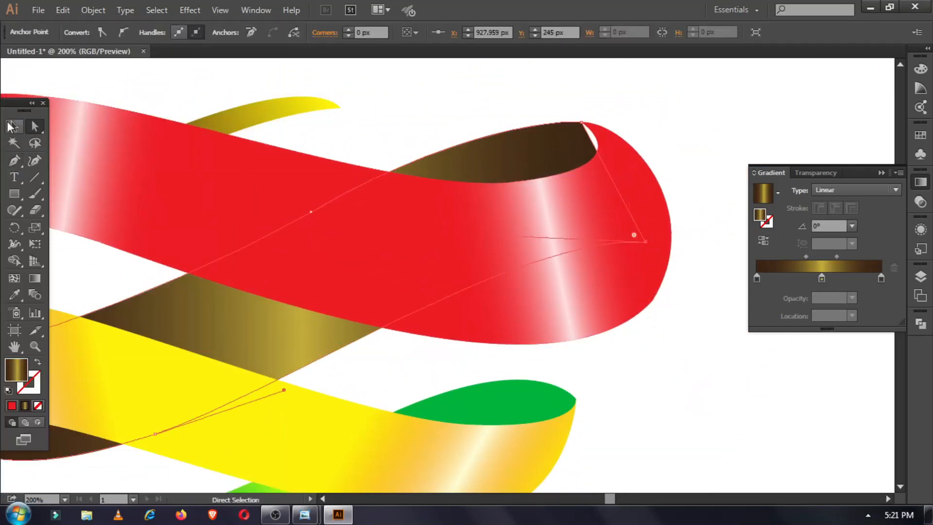
Add an anchor on the fold's edge and pull it with Curvature to close the white gap.
key("p")
left_click(593, 144)
key("shift+grave")
left_click_drag(605, 138, 607, 141)
left_click(13, 129)
key("ctrl+shift+a")
key("ctrl+minus")
key("ctrl+minus")
key("ctrl+minus")
key("ctrl+minus")
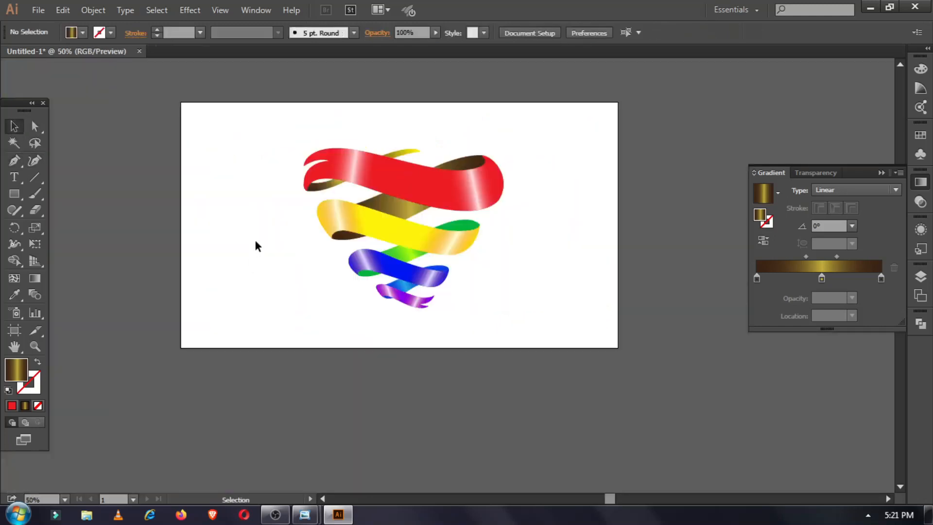
Lower the opacity of the yellow, blue and purple ribbons, purple to 58%.
left_click(460, 194)
left_click(456, 240)
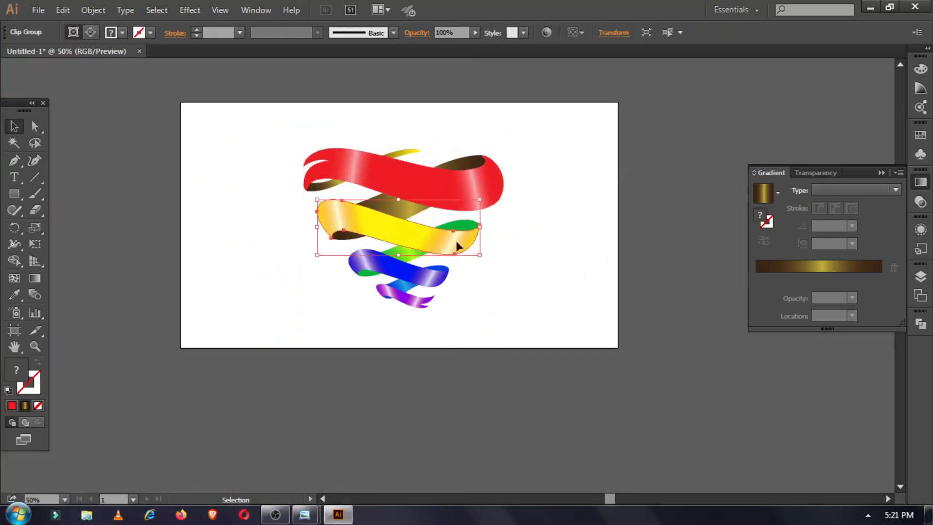
left_click_drag(465, 43, 452, 45)
left_click(440, 280)
left_click(474, 34)
left_click(412, 301)
left_click(474, 33)
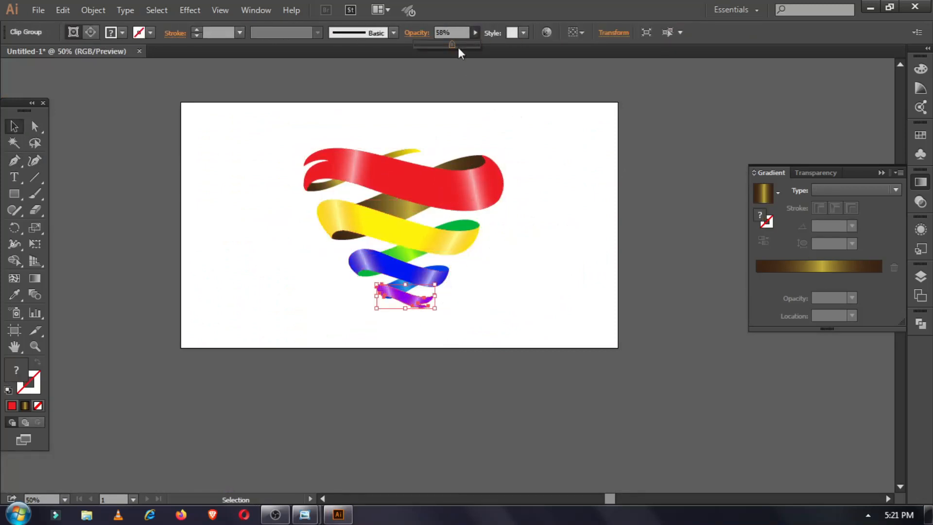
left_click(531, 96)
Marquee-select all ribbons, group them and scale the heart up.
left_click_drag(256, 137, 542, 335)
right_click(454, 264)
left_click(479, 318)
left_click(224, 356)
key("ctrl+equal")
key("ctrl+equal")
key("ctrl+equal")
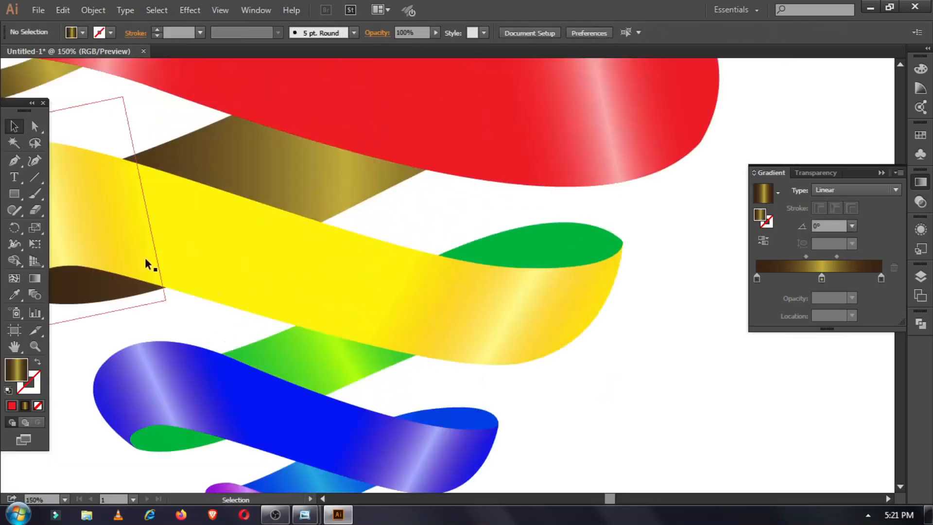
left_click_drag(207, 208, 299, 316)
left_click(259, 238)
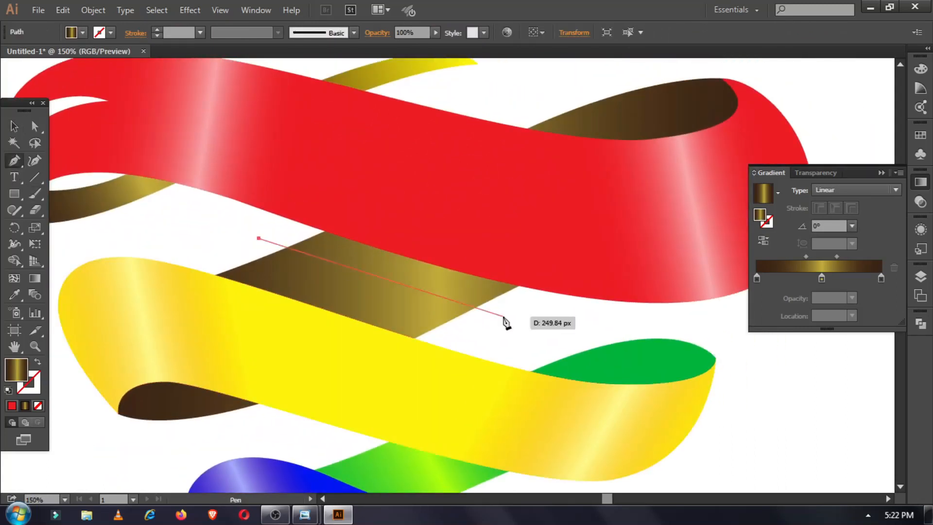
left_click(504, 319, "ctrl")
key("ctrl+minus")
key("ctrl+minus")
key("ctrl+minus")
key("ctrl+minus")
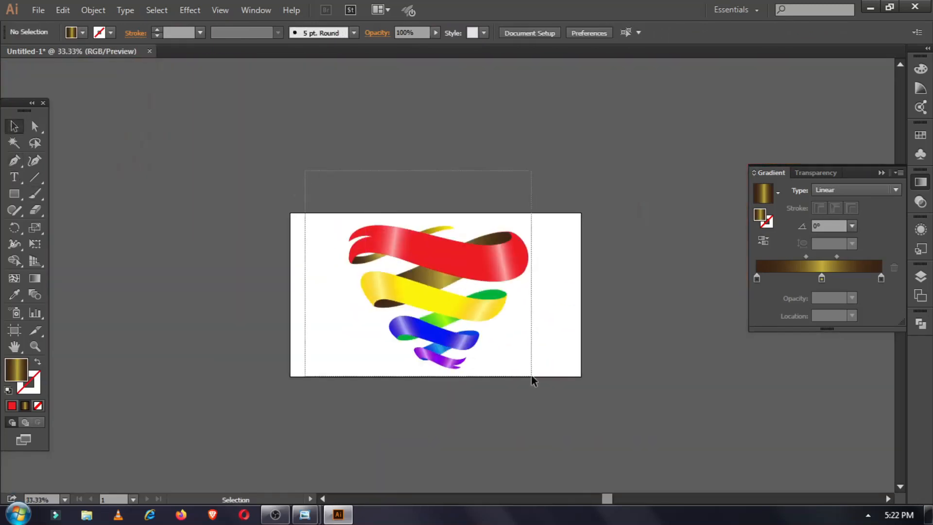
Select all the artwork and preview a Drop Shadow effect.
key("ctrl+a")
left_click(190, 10)
mouse_move(218, 177)
left_click(370, 177)
left_click(127, 451)
Try a drop shadow with a raised vertical offset on all the artwork, then undo it.
left_click(208, 452)
key("ctrl+shift+a")
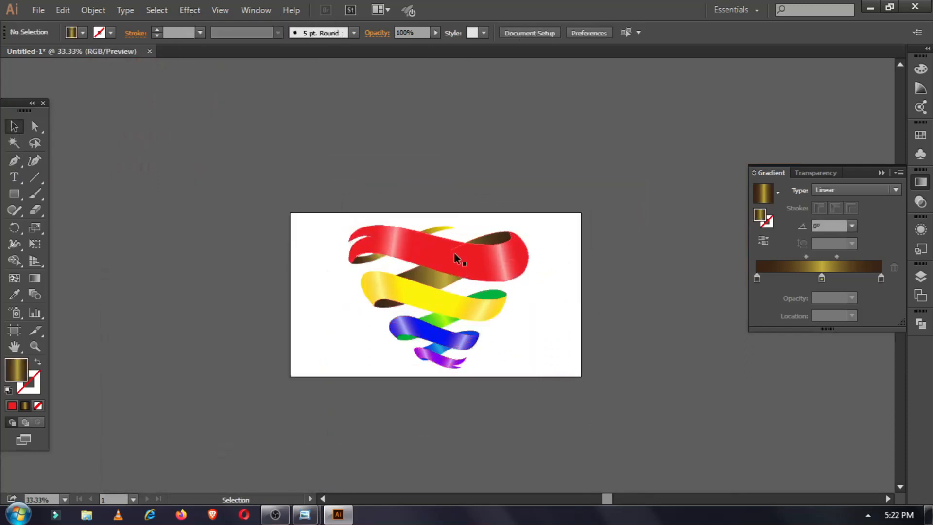
key("ctrl+a")
left_click(190, 10)
mouse_move(216, 169)
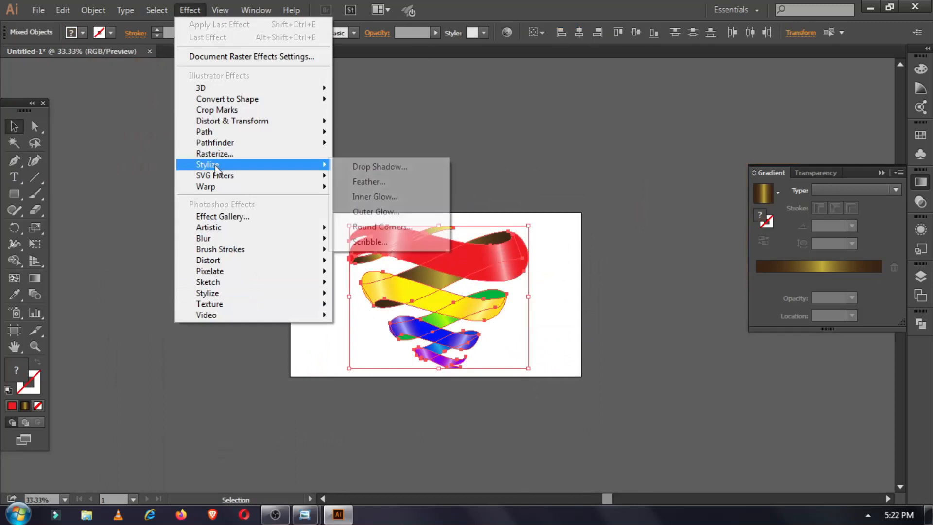
left_click(380, 167)
left_click(127, 451)
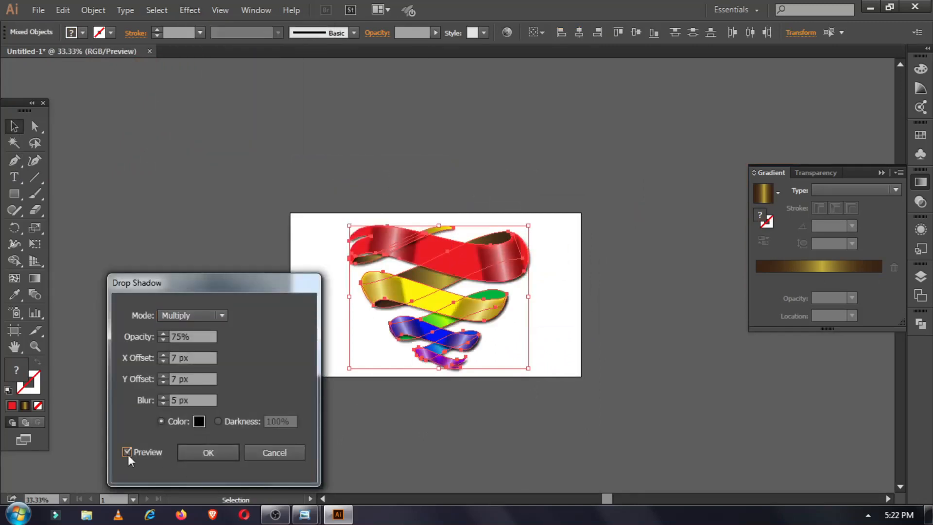
left_click(165, 379)
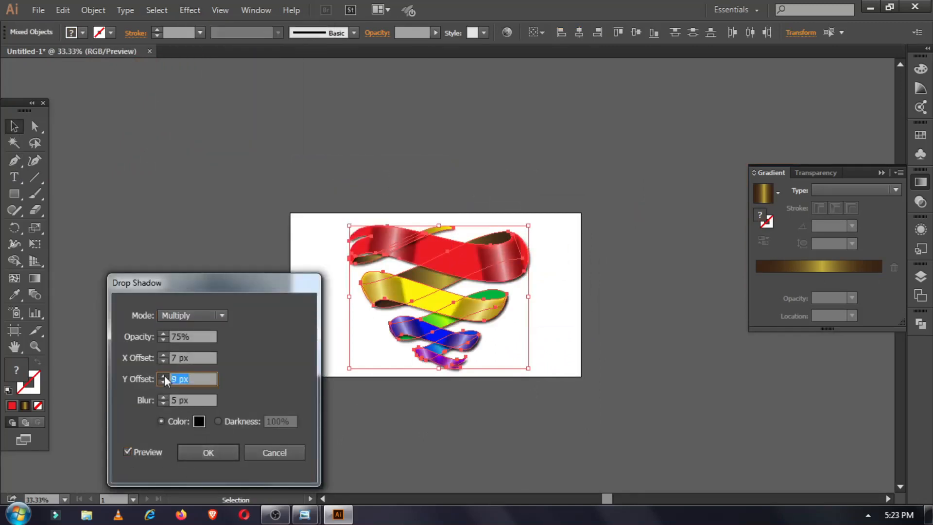
key("Up")
left_click(208, 455)
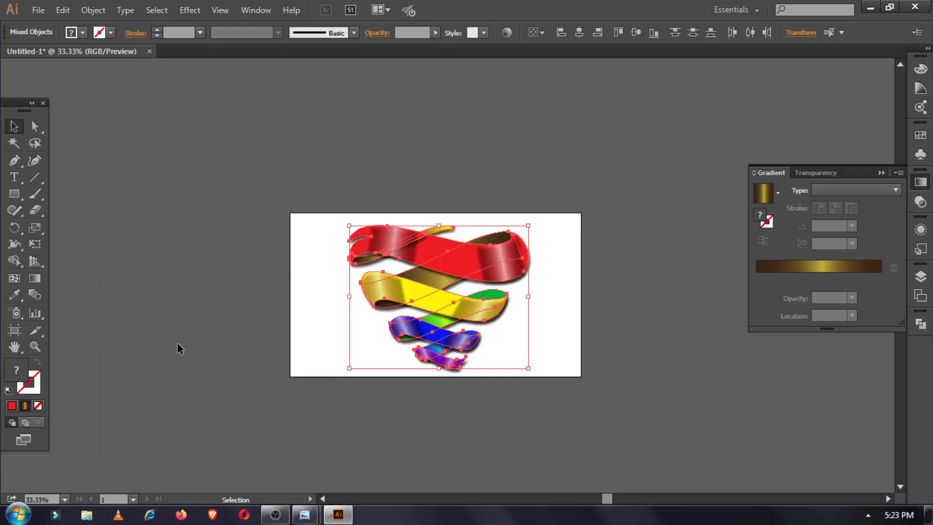
key("ctrl+plus")
key("ctrl+plus")
left_click(177, 340)
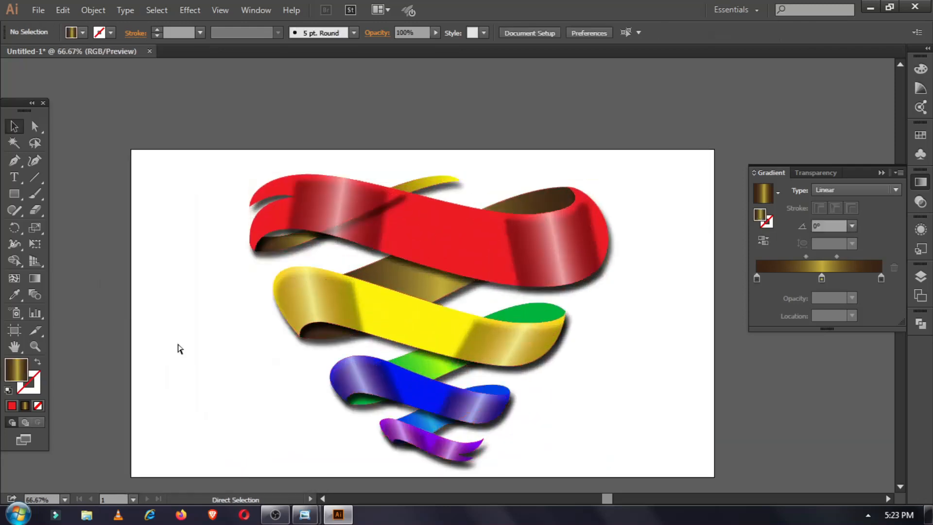
key("ctrl+z")
key("ctrl+z")
Apply a solid black drop shadow to the red, yellow, blue and purple ribbons.
left_click(448, 248)
left_click(430, 331, "shift")
left_click(416, 396, "shift")
left_click(420, 440, "shift")
left_click(191, 10)
mouse_move(208, 165)
left_click(378, 167)
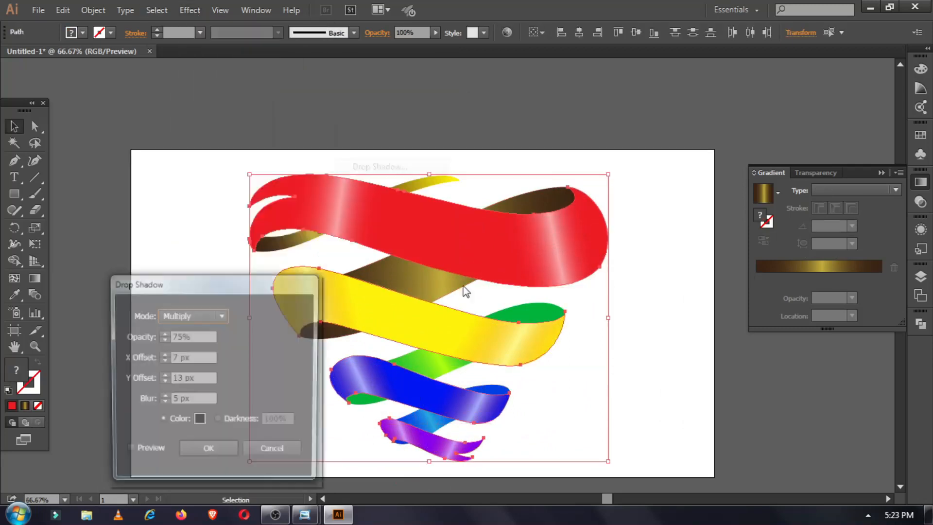
left_click(128, 452)
left_click(218, 421)
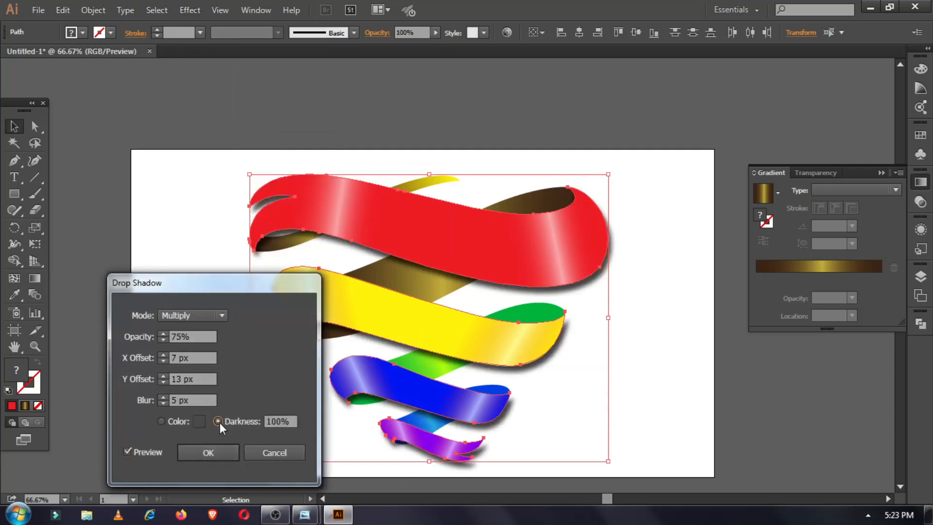
left_click(161, 421)
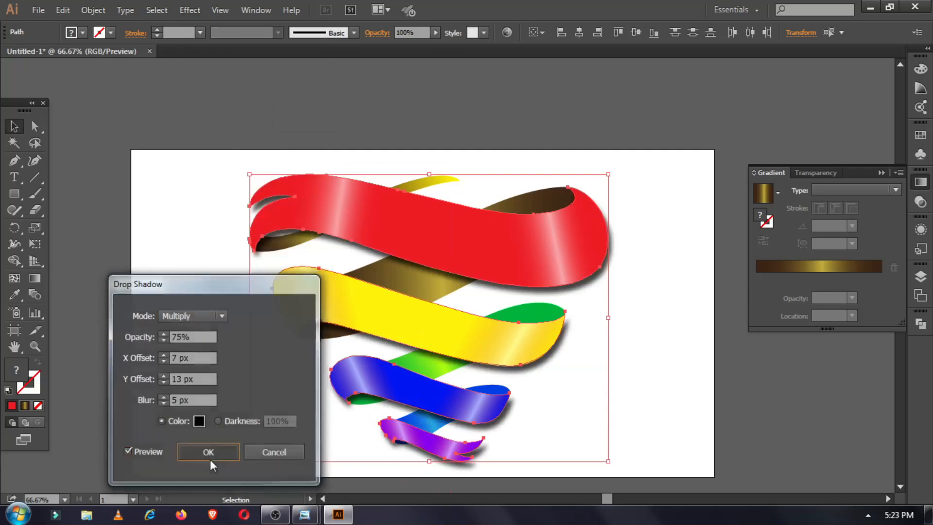
left_click(208, 453)
Place a copy of the whole heart left of the artboard and select its shine highlight.
left_click(180, 279)
key("ctrl+minus")
key("ctrl+minus")
left_click_drag(232, 156, 540, 389)
left_click_drag(456, 314, 217, 315, "alt+shift")
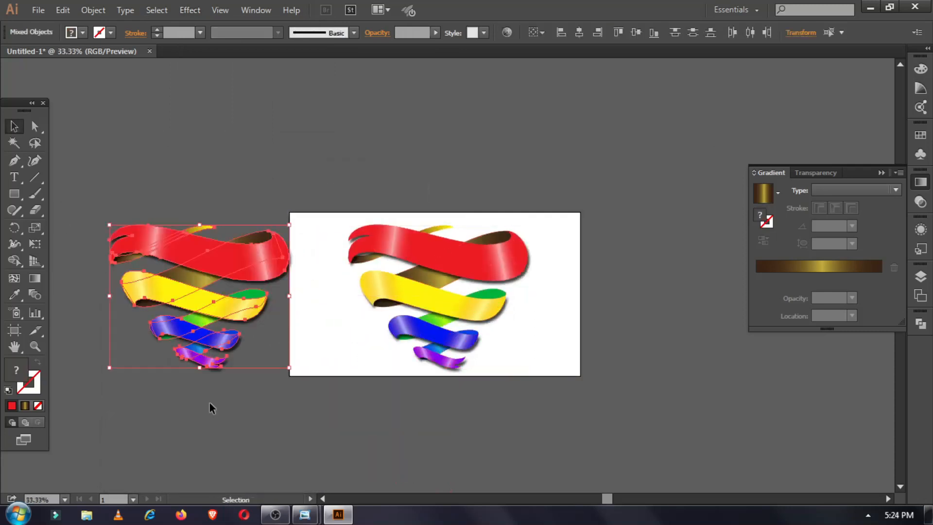
left_click(209, 404)
left_click(258, 267)
Delete the copy's shine highlight and remove the drop shadow from its four ribbons.
key("Delete")
left_click_drag(103, 209, 276, 393)
left_click(256, 11)
left_click(322, 179)
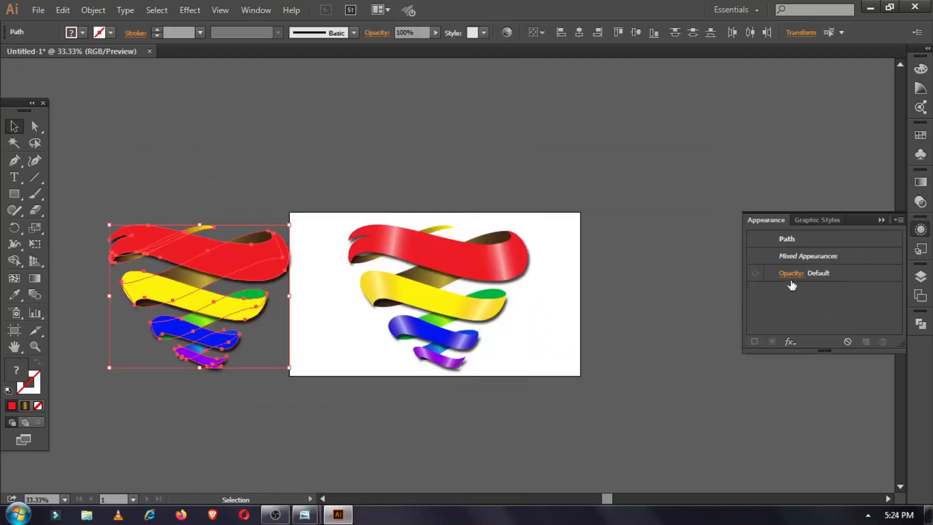
left_click(646, 287)
left_click(266, 265)
left_click(242, 309, "shift")
left_click(225, 339, "shift")
left_click(213, 364, "shift")
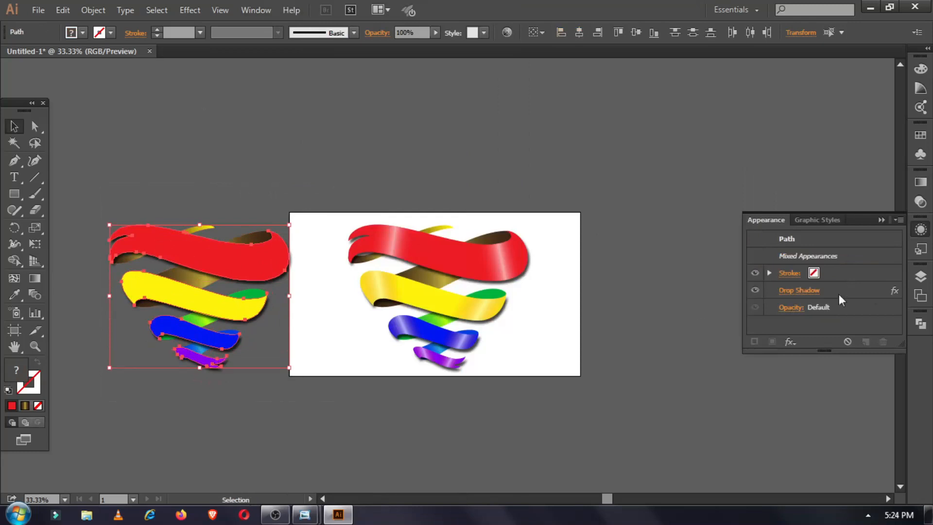
left_click(838, 291)
left_click(883, 342)
Merge all of the copy's paths into one red shape with Pathfinder Unite.
left_click_drag(333, 413, 102, 95)
left_click(918, 328)
left_click(761, 343)
key("ctrl+z")
left_click(760, 344)
left_click(313, 428)
Group the ribbon heart and center-align the red silhouette over it on the artboard.
left_click_drag(208, 264, 451, 306)
right_click(503, 290)
left_click(534, 350)
left_click_drag(117, 413, 583, 333)
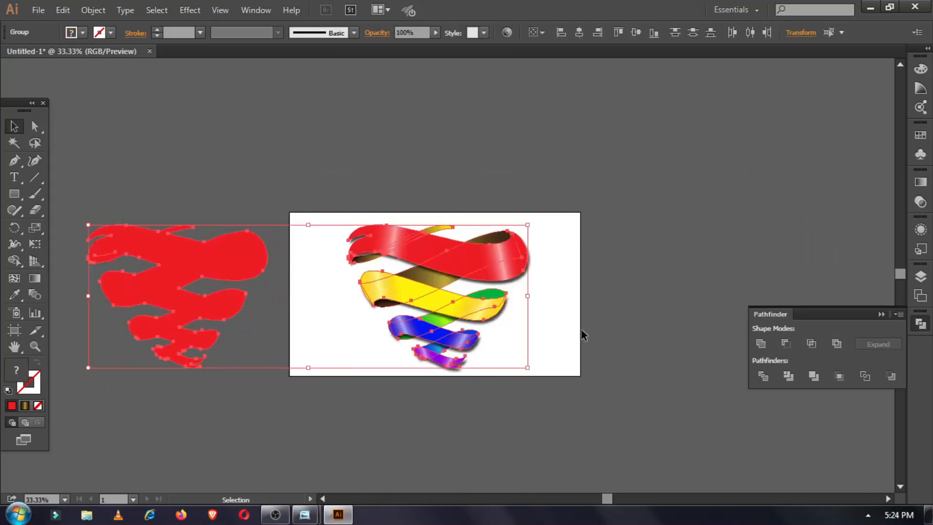
left_click(579, 33)
left_click(636, 33)
left_click_drag(331, 306, 453, 308)
right_click(453, 309)
Delete the small stray red fragment left from the silhouette.
left_click_drag(324, 185, 398, 255)
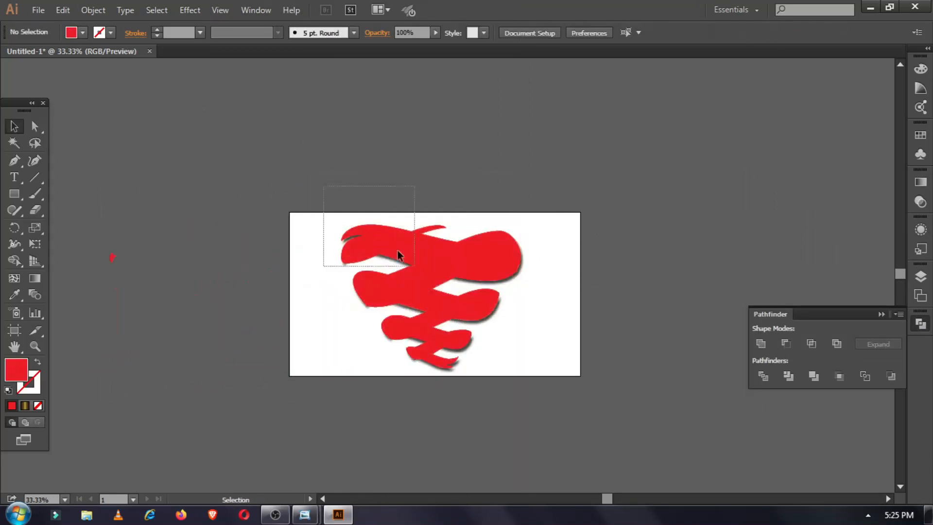
left_click(425, 263)
left_click_drag(86, 226, 166, 306)
key("Delete")
Make the red silhouette a compound path and cut it away.
left_click(471, 270)
left_click(92, 11)
mouse_move(129, 458)
left_click(283, 459)
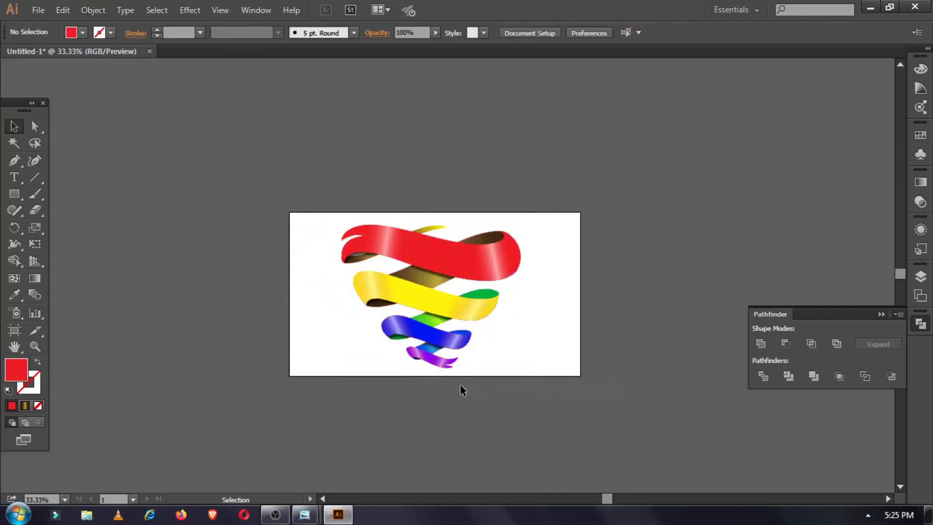
key("ctrl+=")
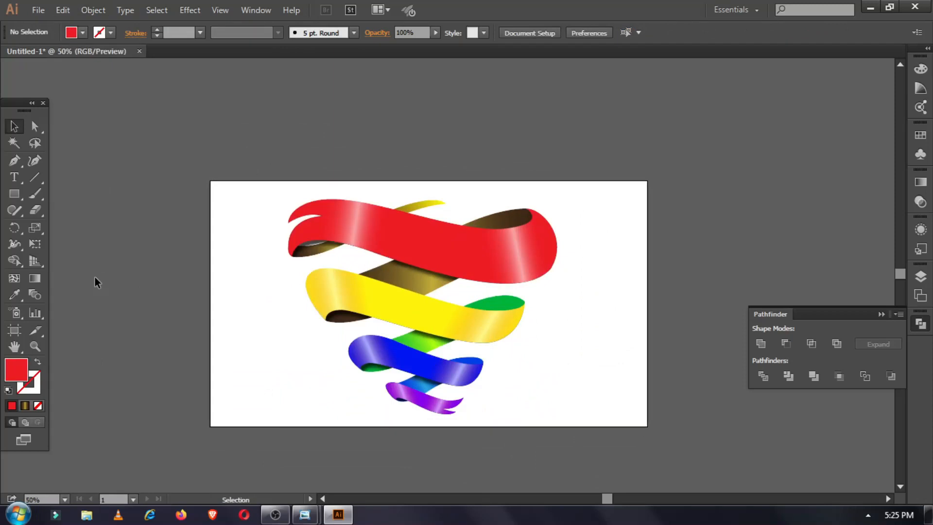
Draw a curved pen path across the red band.
key("ctrl+equal")
left_click(14, 177)
left_click(15, 160)
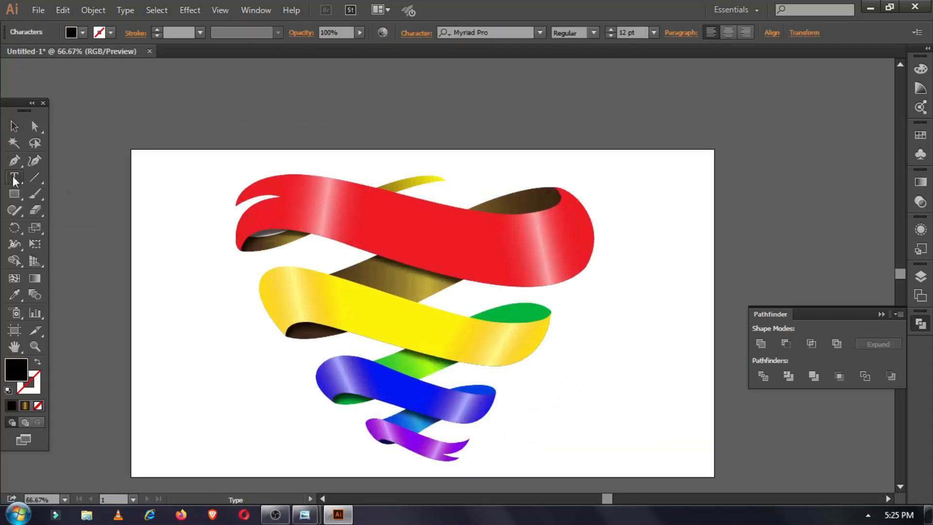
left_click_drag(288, 214, 470, 274)
left_click_drag(573, 258, 592, 238)
left_click(38, 362)
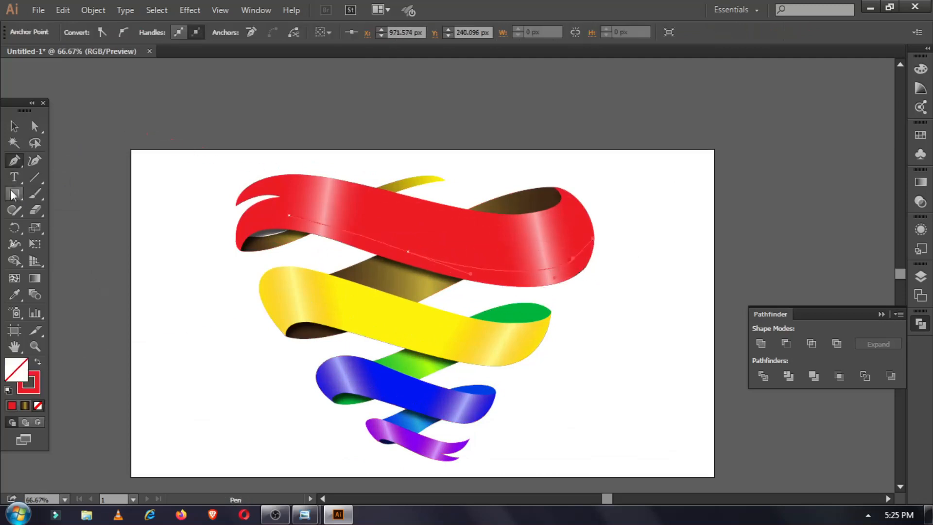
Type RIBBON on the curve at 72 pt.
left_click_drag(14, 178, 81, 211)
left_click(381, 242)
left_click(654, 33)
left_click(672, 276)
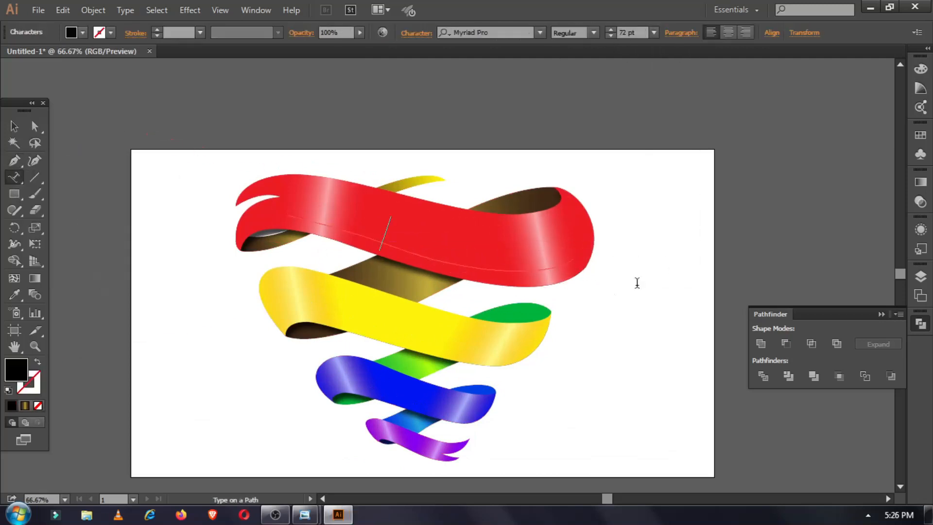
type("RIBBONN")
key("BackSpace")
key("Escape")
Set the RIBBON text font to Times New Roman.
type("RO")
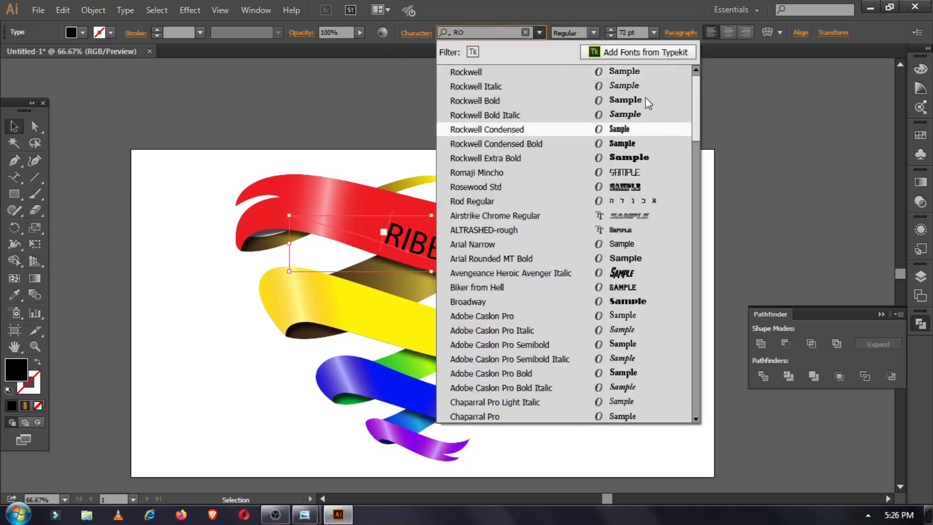
left_click(612, 72)
left_click(539, 32)
type("TI")
left_click(484, 86)
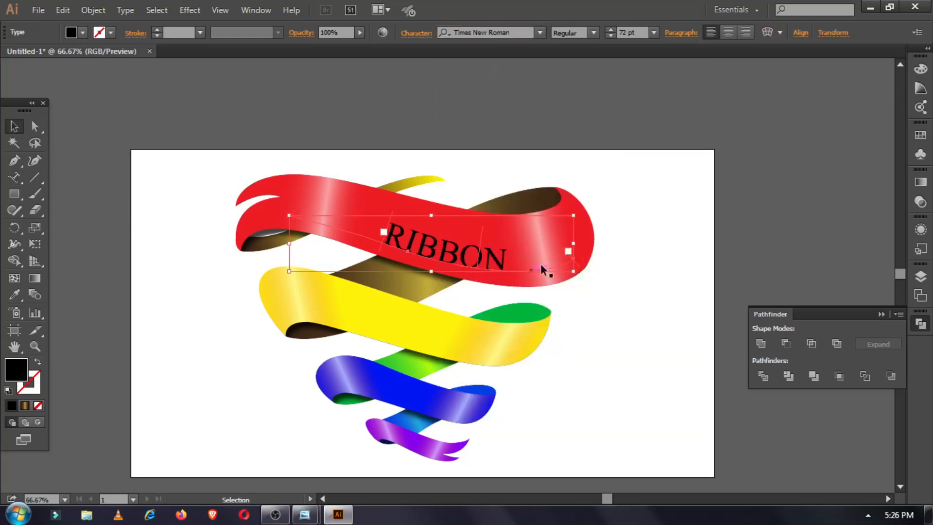
Set RIBBON's tracking to 150 and its size to 87 pt.
left_click(256, 10)
mouse_move(311, 458)
left_click(571, 368)
left_click_drag(306, 412, 754, 124)
left_click(720, 134)
left_click(754, 158)
left_click(675, 227)
left_click_drag(698, 231, 520, 265)
type("150")
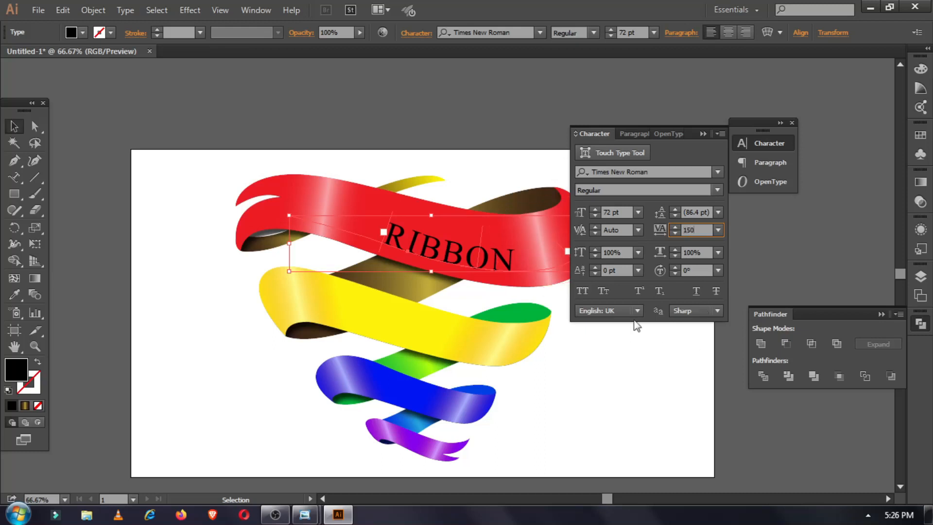
left_click(596, 209)
left_click(597, 215)
Give RIBBON a 14 pt baseline shift and a white fill.
left_click_drag(383, 239, 349, 230)
left_click(595, 267)
left_click(83, 33)
left_click(76, 55)
left_click(29, 55)
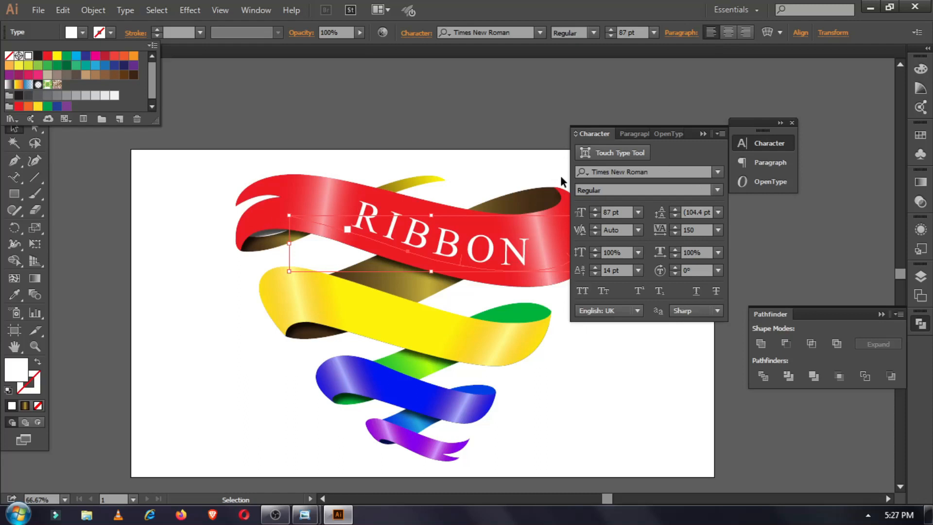
left_click(703, 134)
left_click(651, 229)
Adjust the text's start and end points along the curve on the red band.
scroll(641, 213, "down", 1)
left_click(476, 214)
left_click_drag(569, 225, 565, 226)
left_click_drag(351, 194, 336, 195)
key("ctrl+z")
left_click(515, 223)
left_click(188, 211)
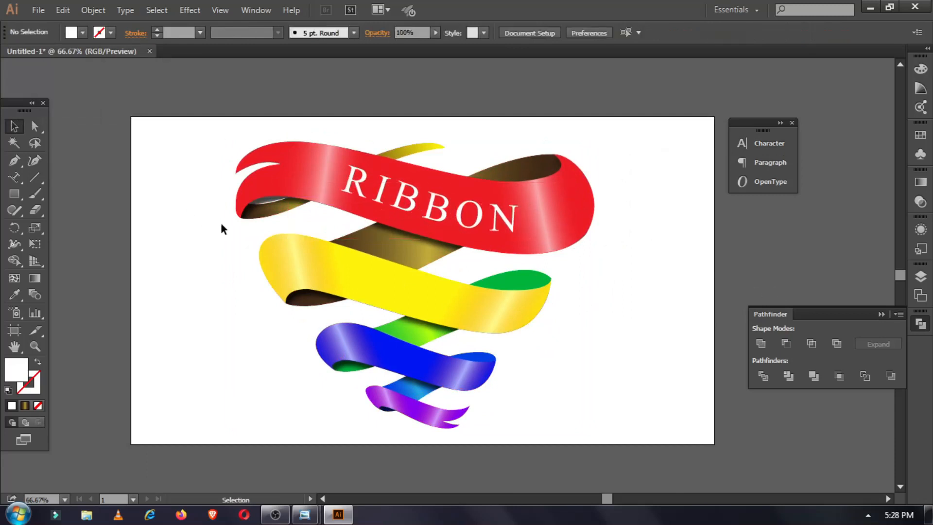
double_click(471, 220)
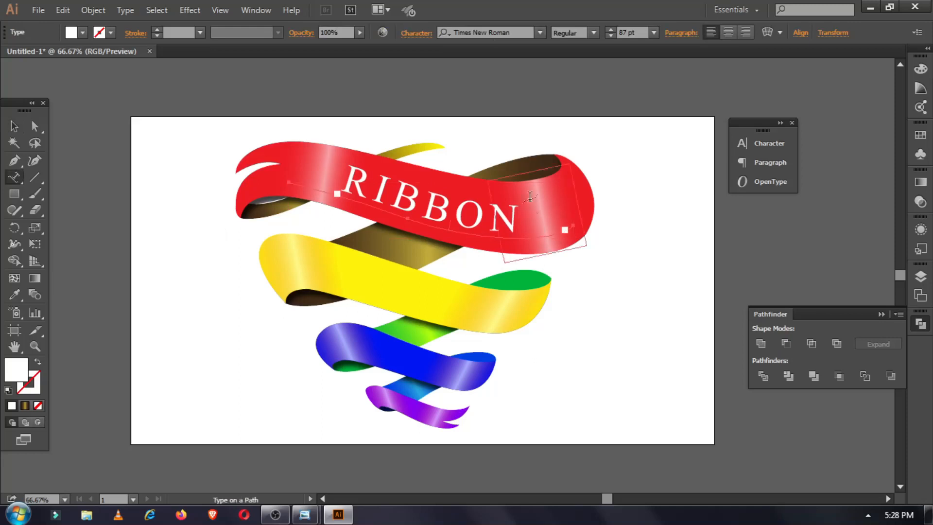
left_click_drag(529, 197, 272, 208)
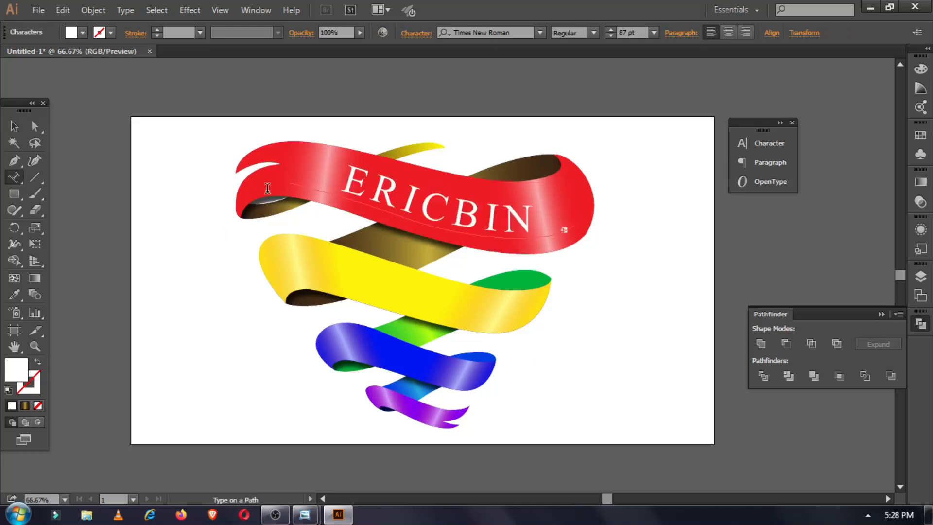
left_click(769, 143)
key("Escape")
key("v")
left_click(562, 240)
key("Return")
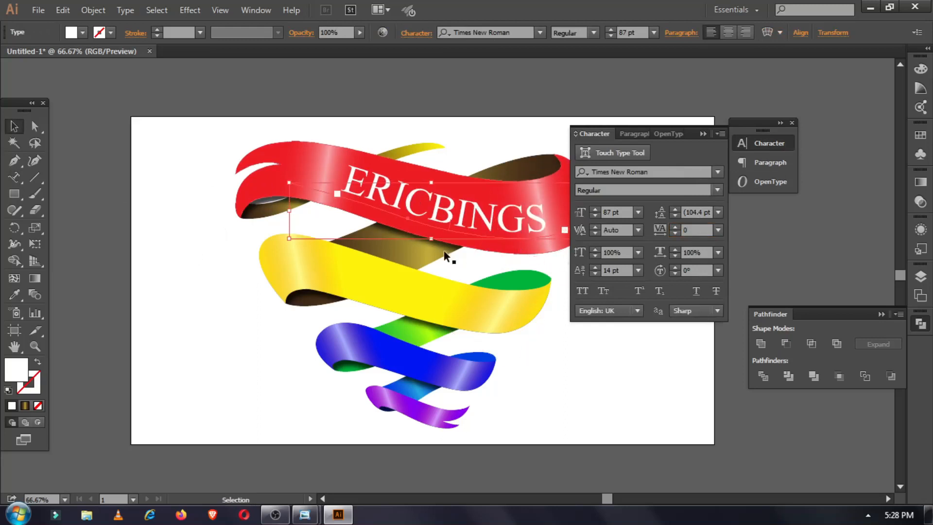
left_click(192, 257)
left_click_drag(191, 257, 162, 293)
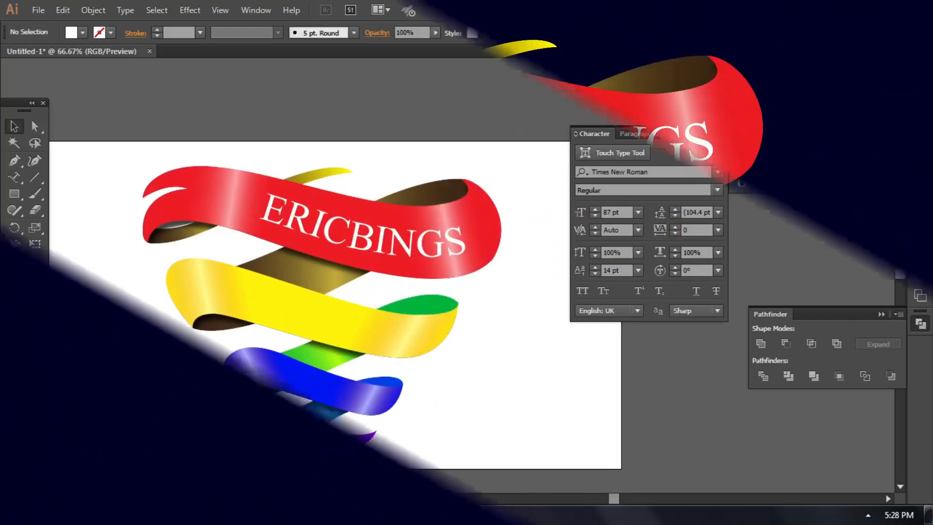